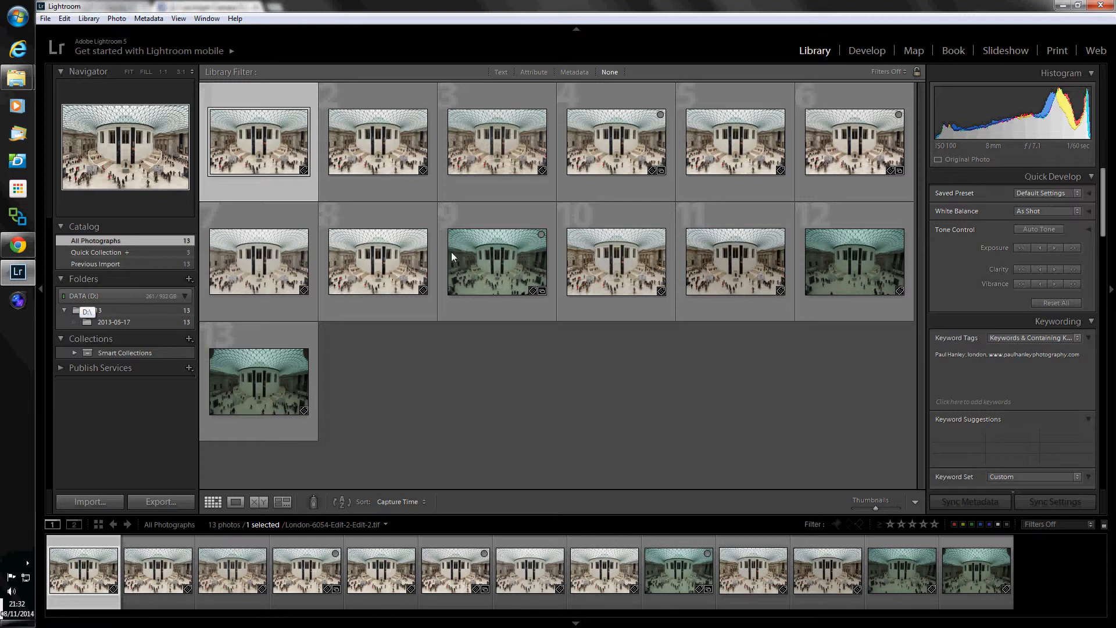
- Collapse the Quick Develop and Keywording sections and review the selected photo's metadata, including its contact and copyright fields
scroll(1096, 295, down, 3)
scroll(1096, 295, up, 3)
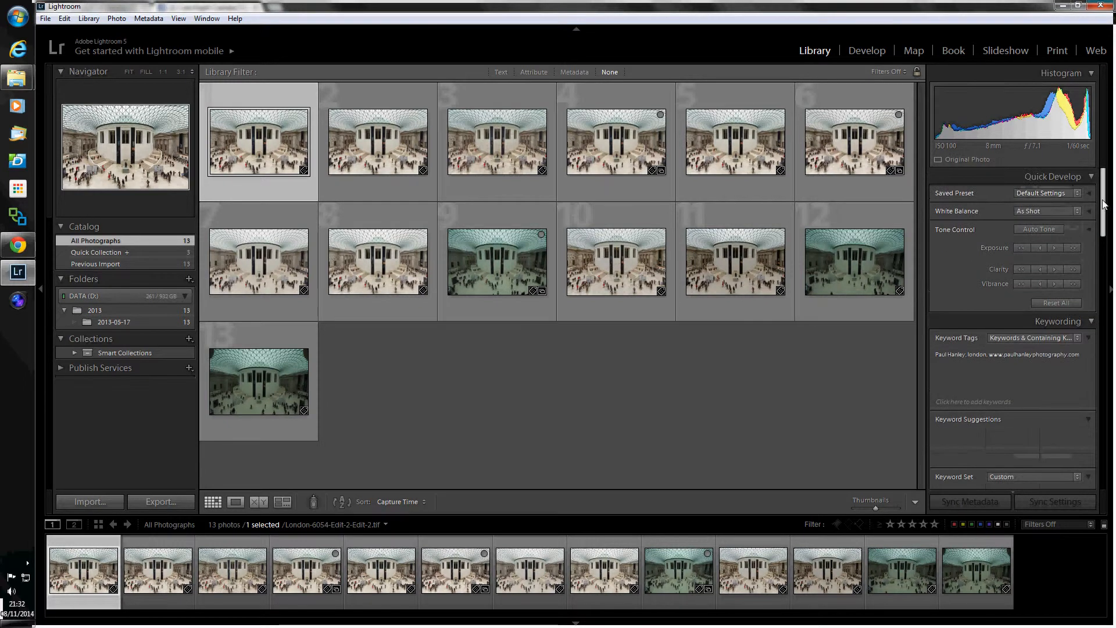
click(1027, 178)
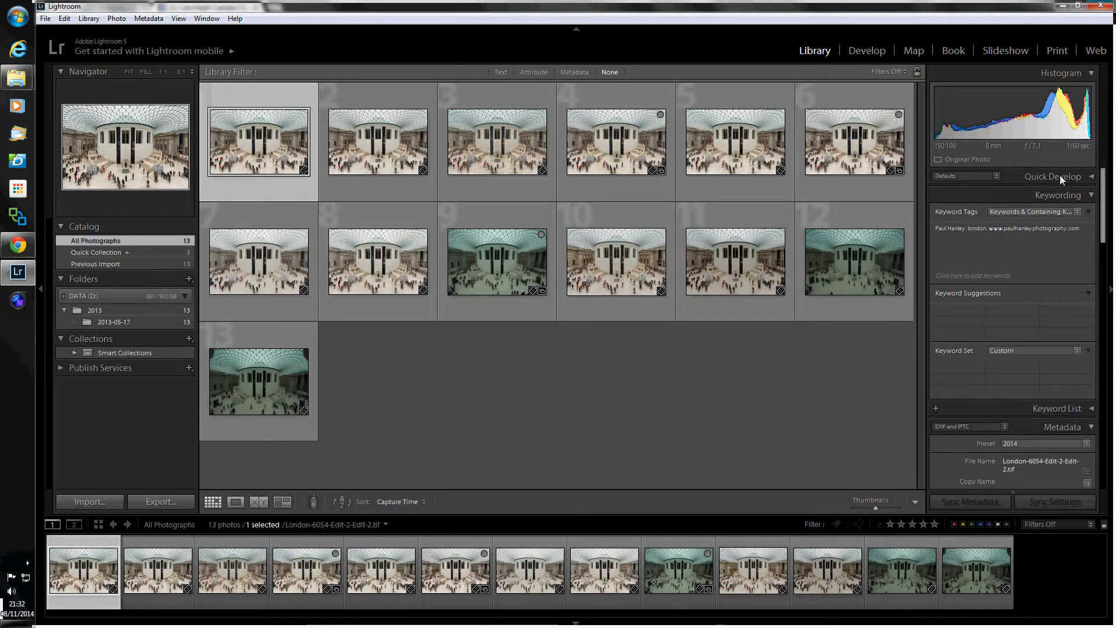
click(1092, 197)
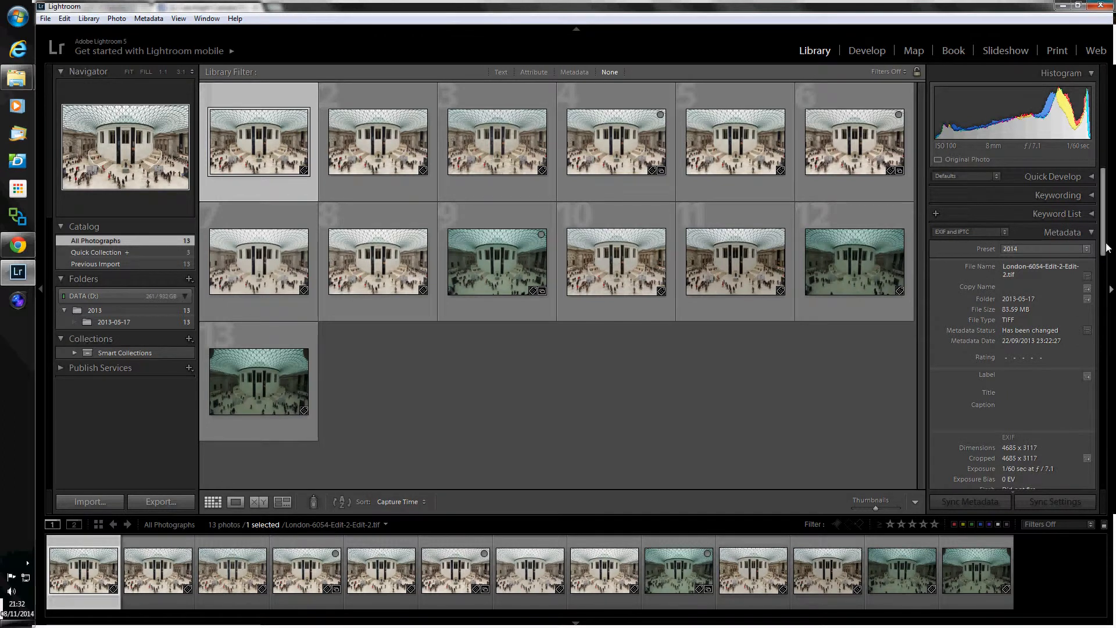
drag(1103, 244, 1099, 351)
scroll(1093, 306, down, 2)
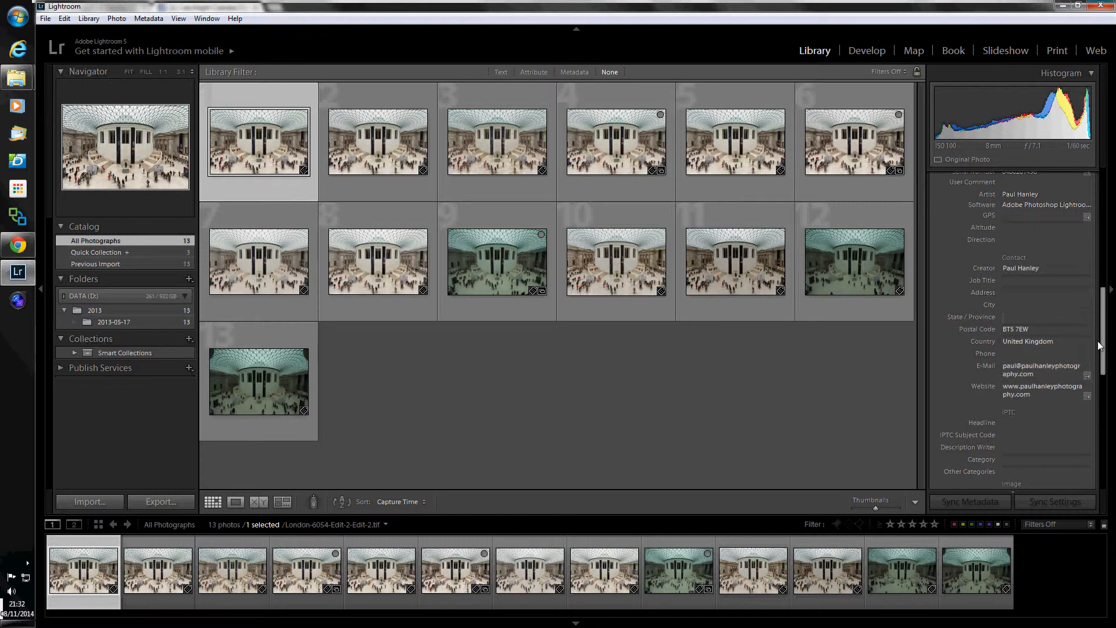
drag(1105, 340, 1105, 350)
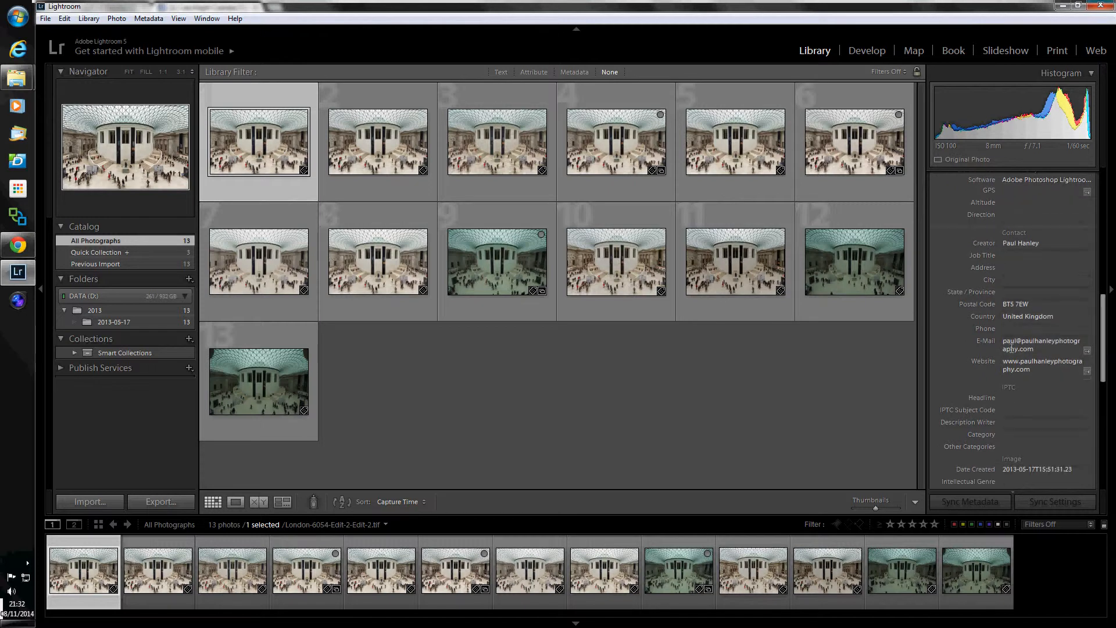
drag(1105, 355, 1104, 431)
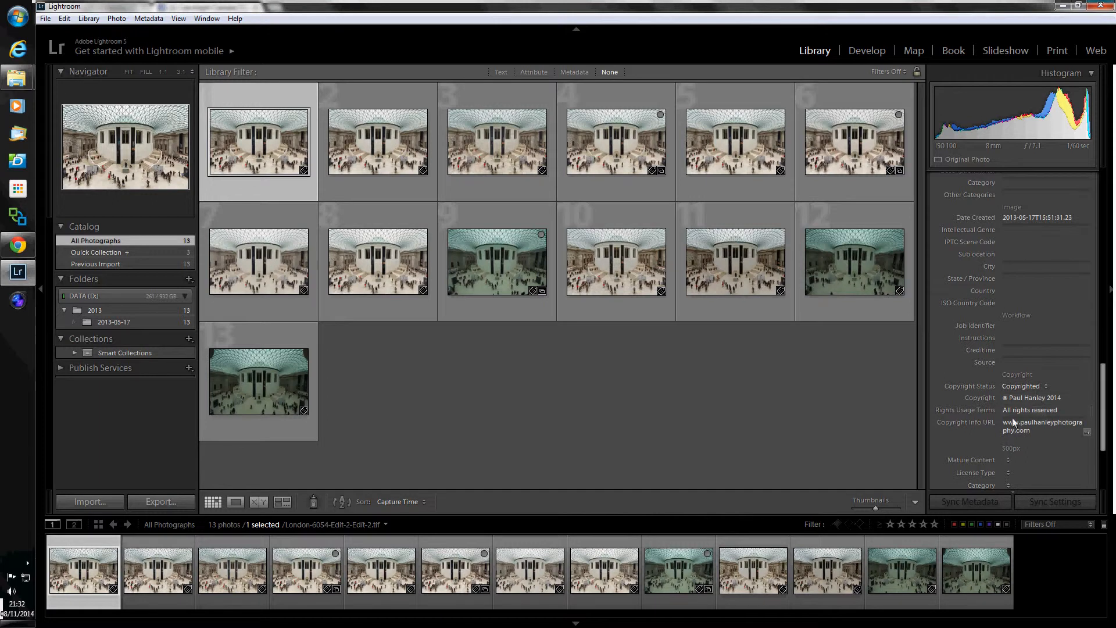
drag(1107, 413, 1087, 204)
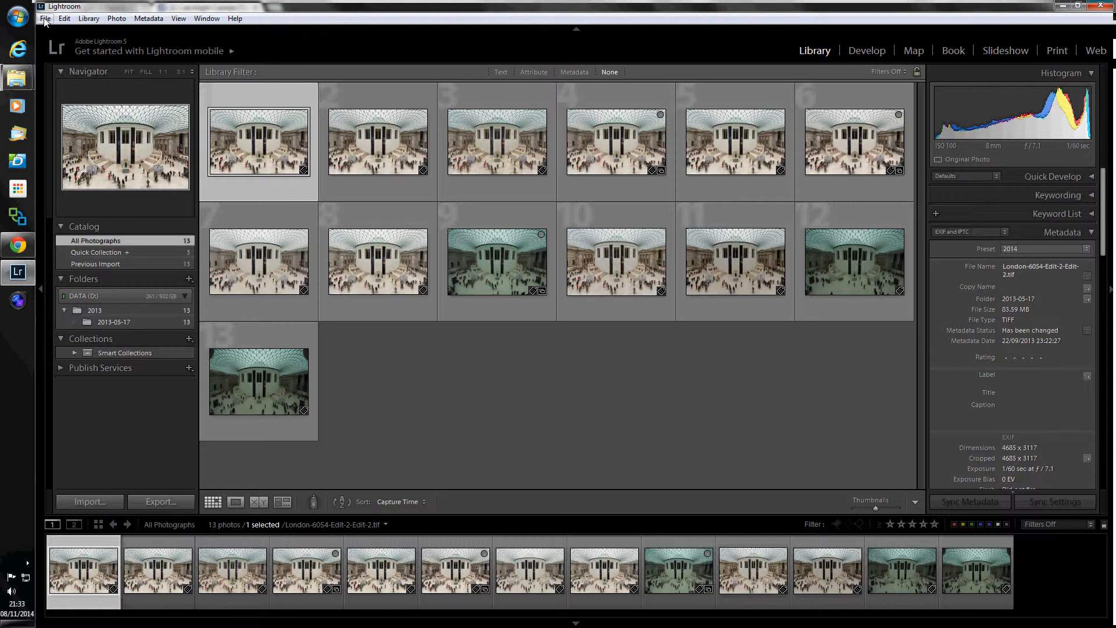
- Start an import from the EOS_DIGITAL card and check only the last three photos, DSC01995.ARW to DSC01997.ARW
click(89, 501)
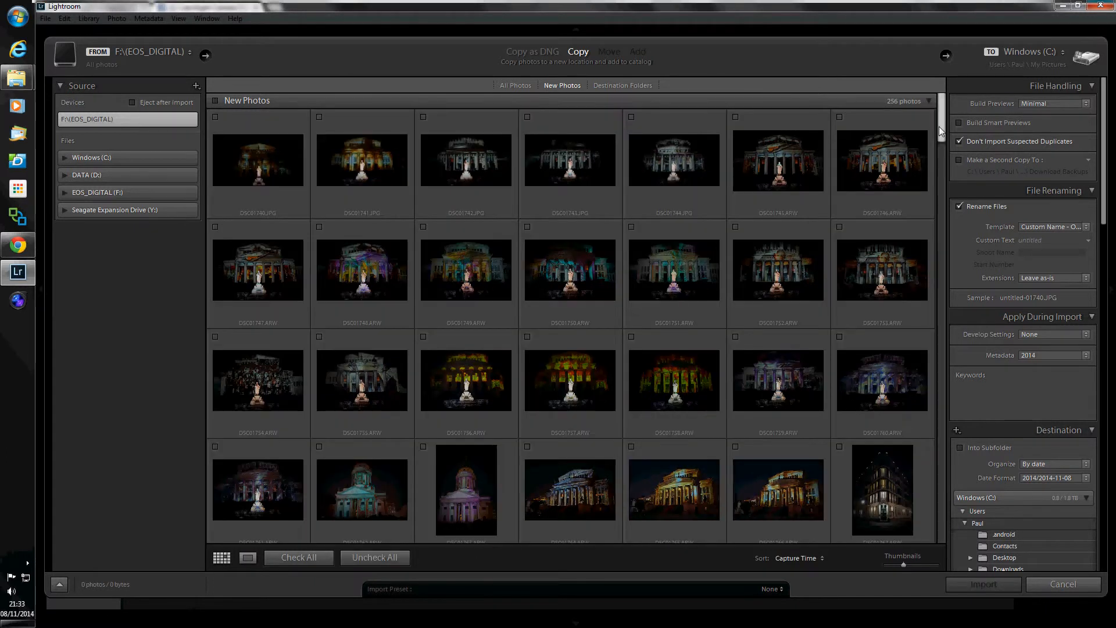
scroll(916, 344, down, 5)
scroll(916, 344, down, 10)
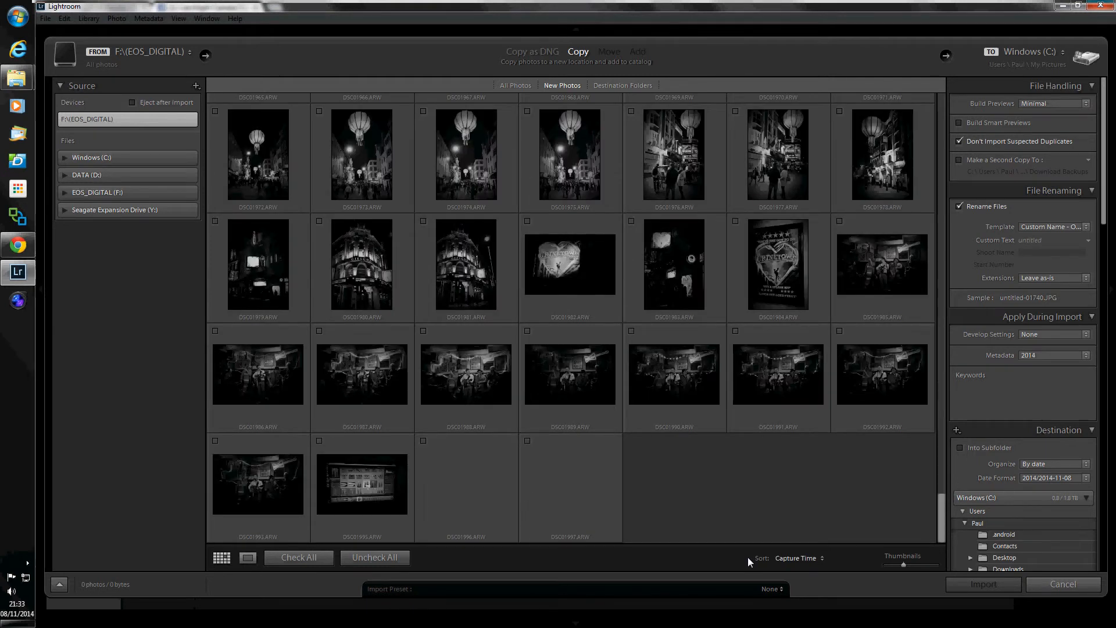
click(319, 440)
click(423, 441)
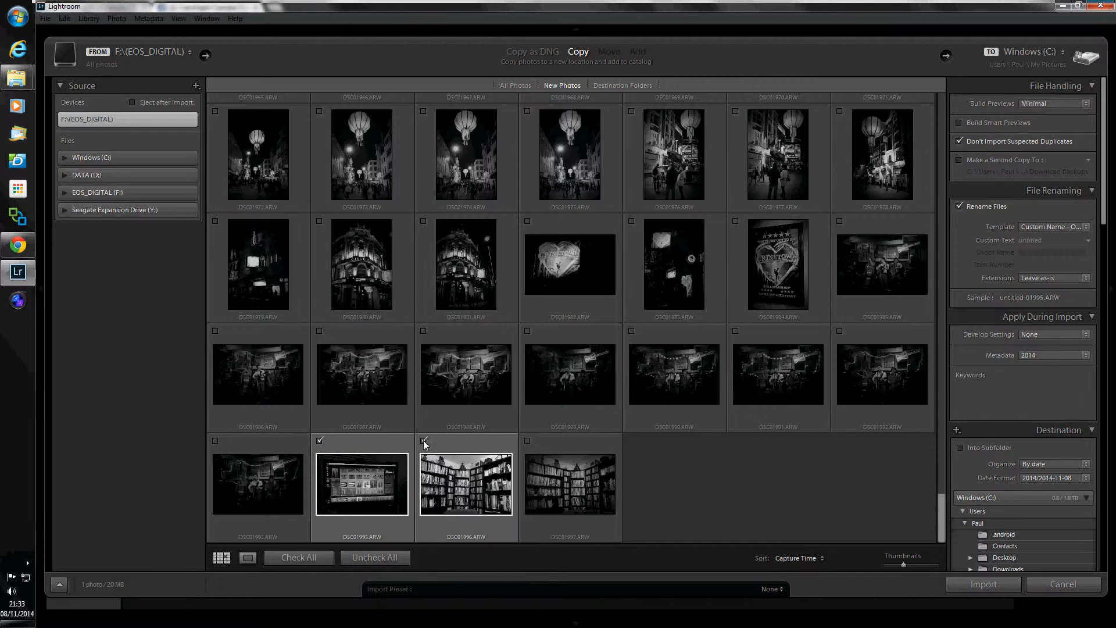
click(528, 440)
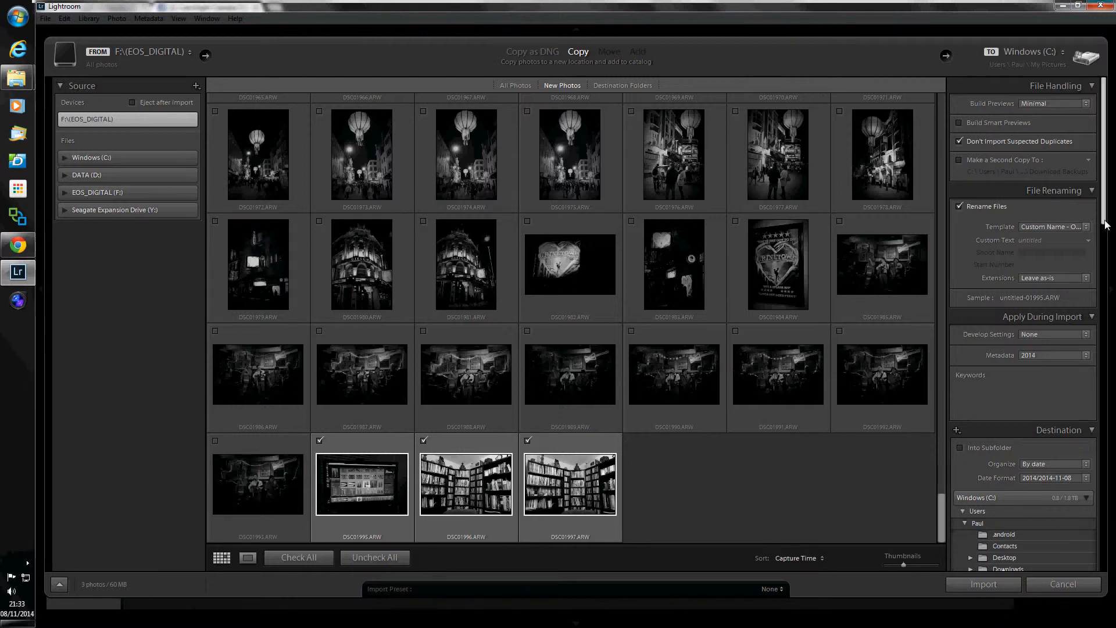
- Set the custom text for renaming the imported files to "Demo"
scroll(1075, 230, down, 1)
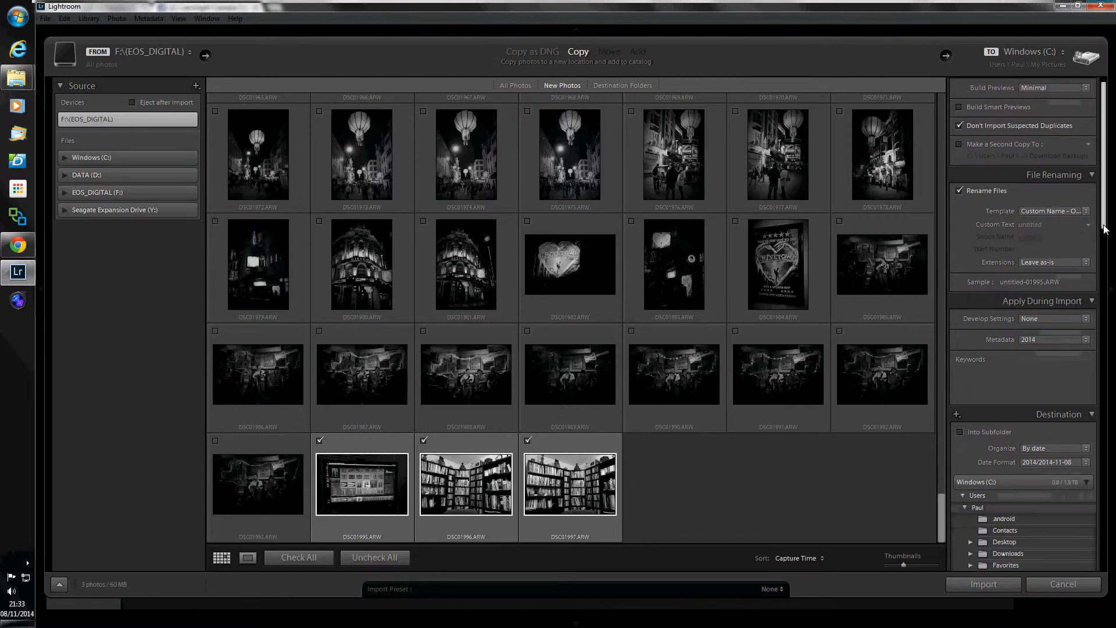
click(1039, 225)
text(D)
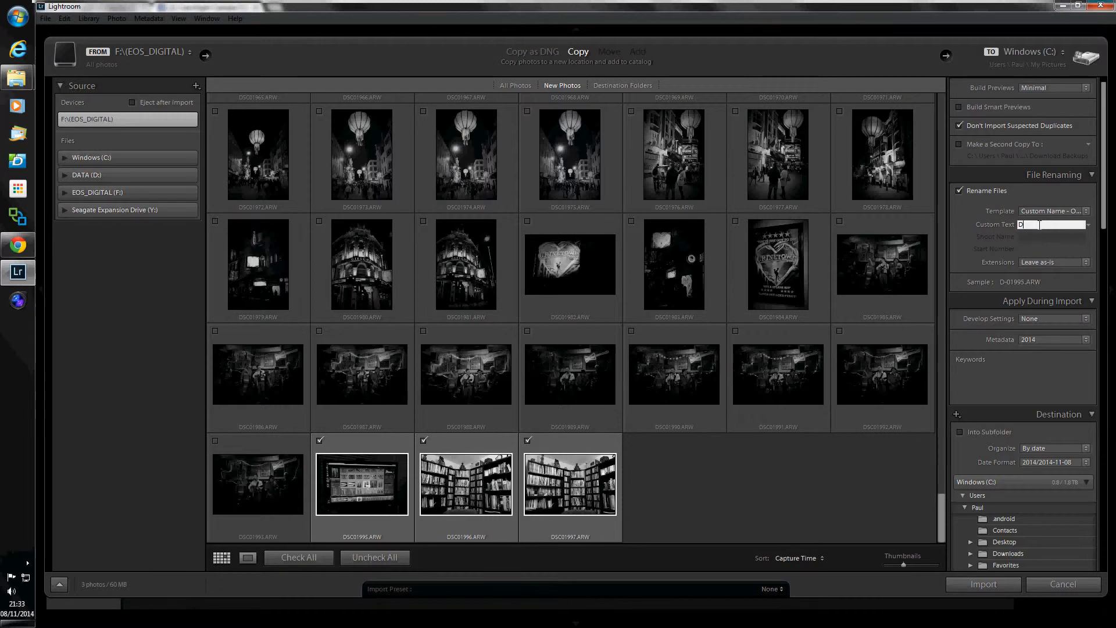
text(emo)
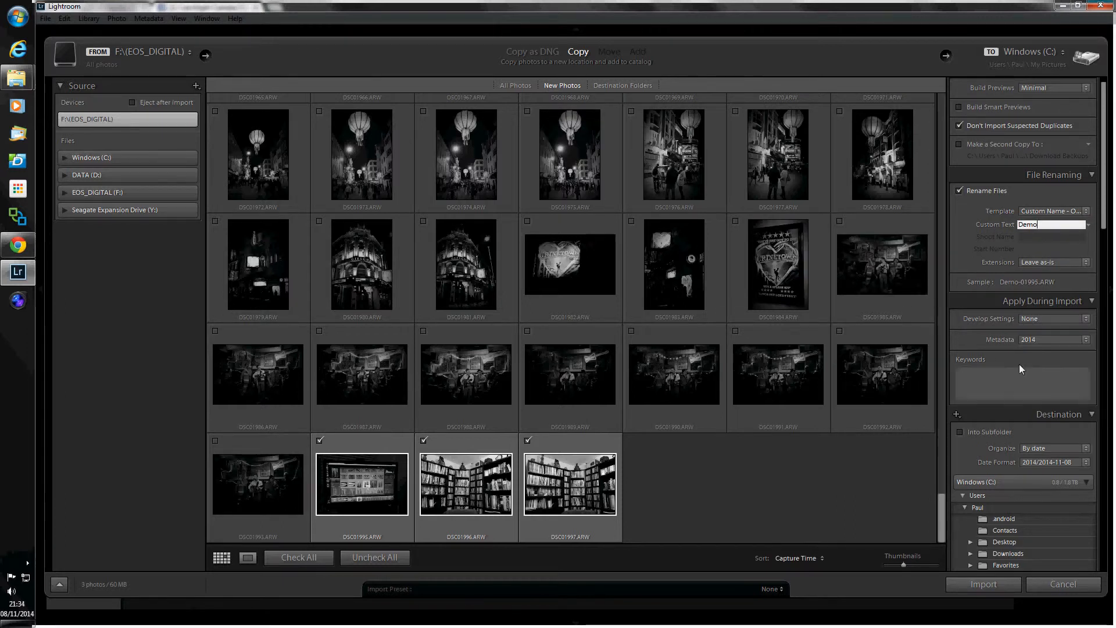
- Review the copyright and creator fields in the metadata preset editor, then select the 2014 metadata preset for the import
click(1037, 339)
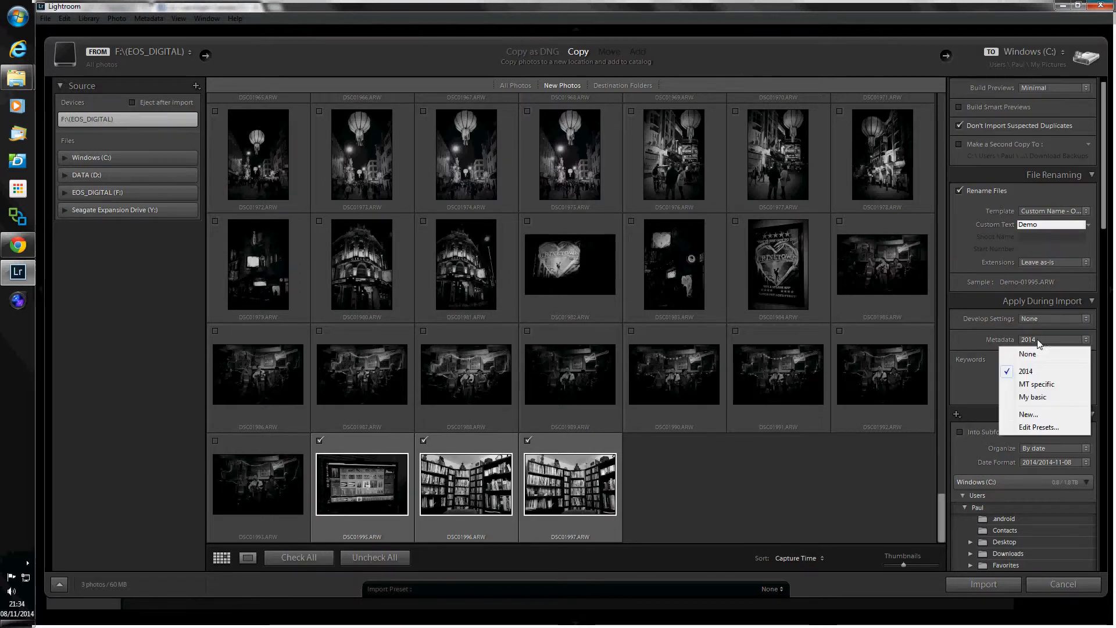
click(1032, 429)
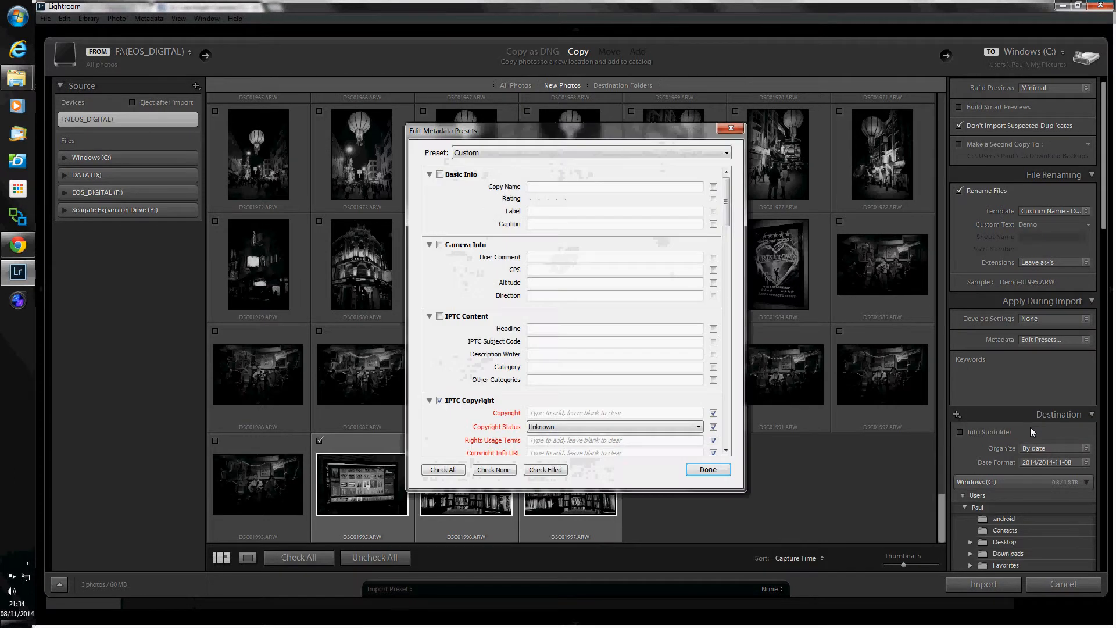
drag(726, 207, 729, 234)
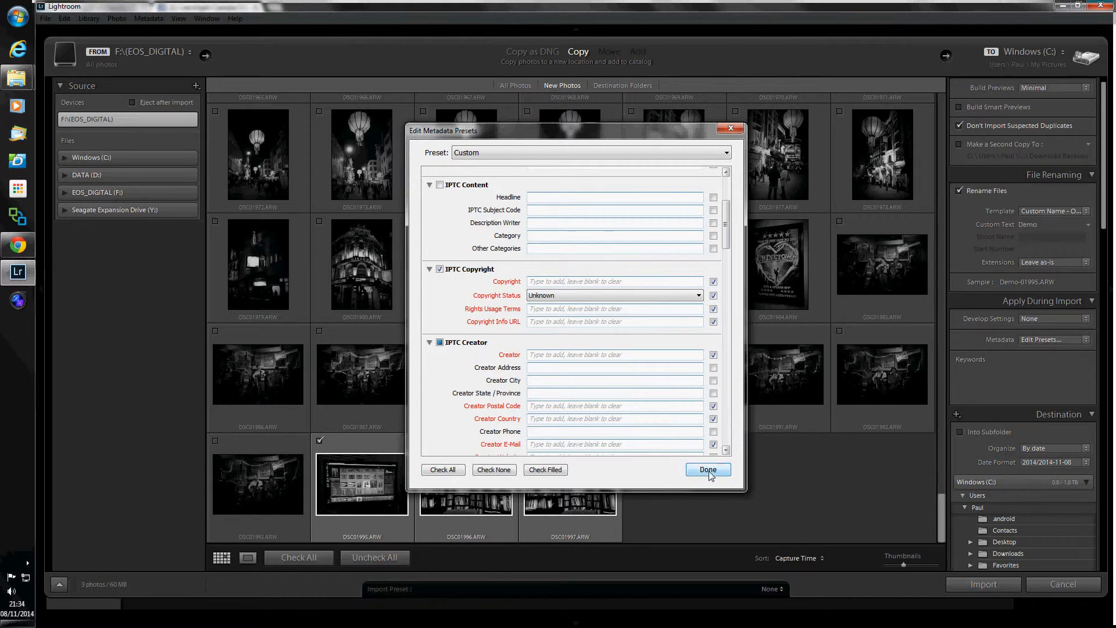
click(731, 129)
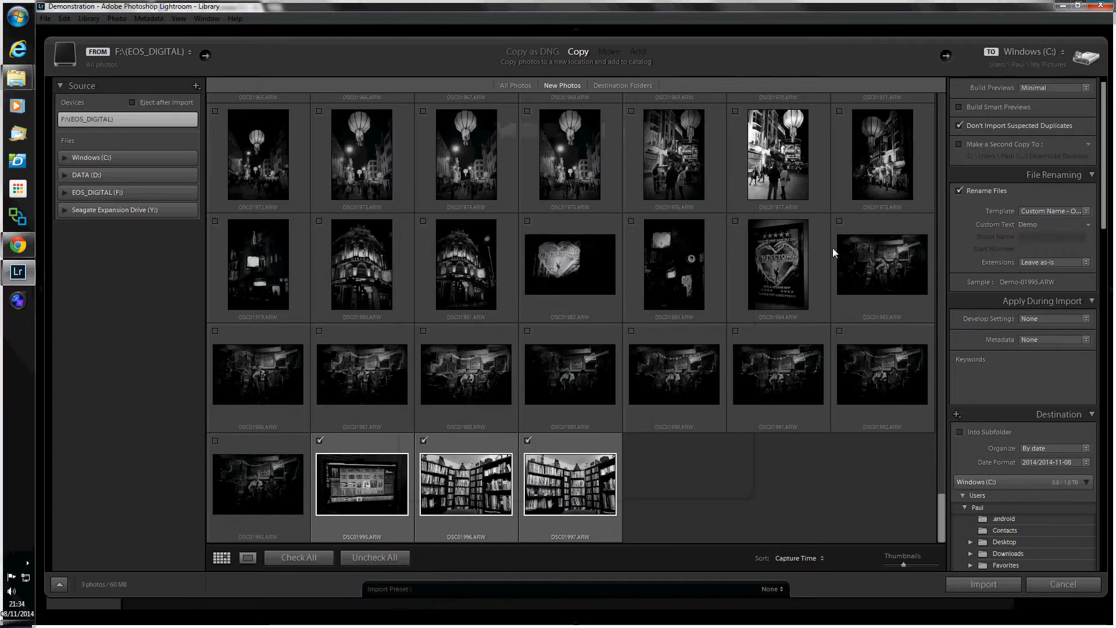
click(1052, 340)
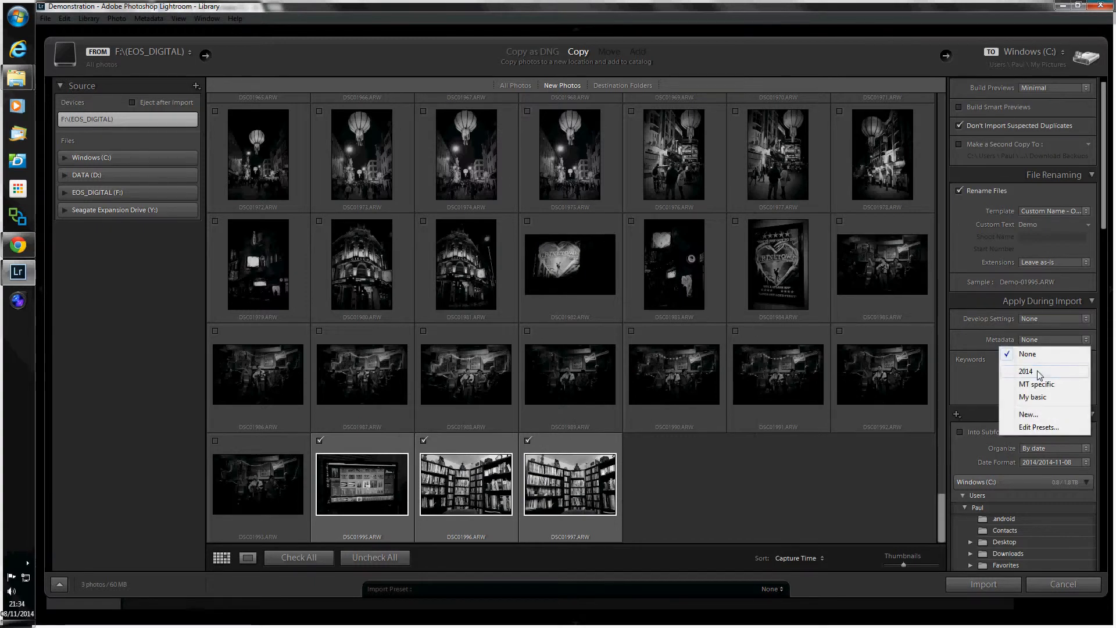
click(1036, 372)
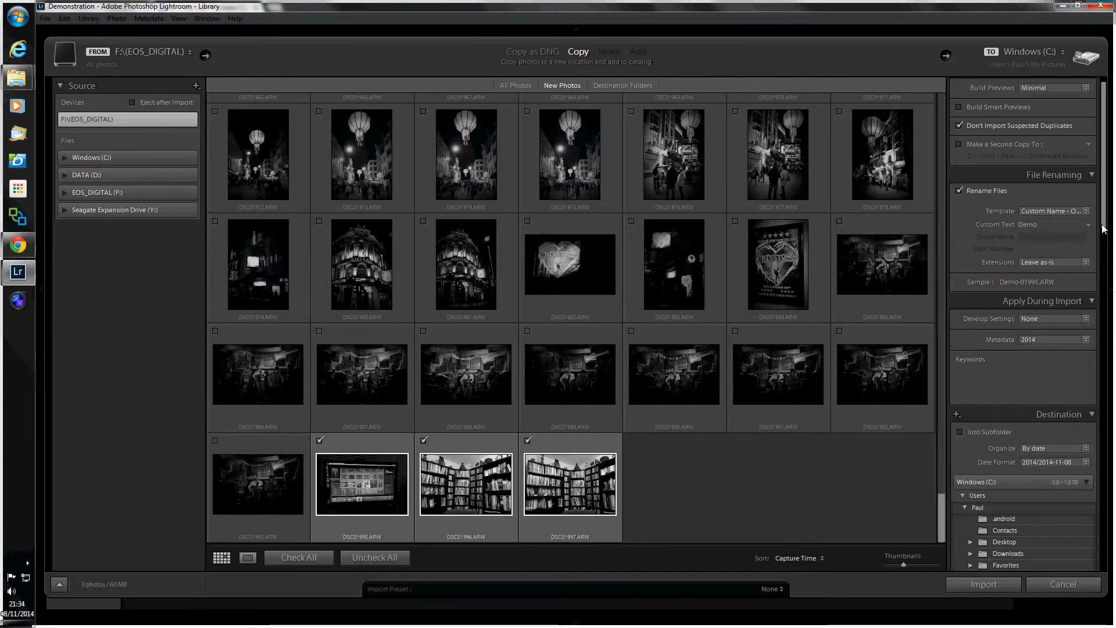
- Import the checked photos into My Pictures, organized by date, and expand the new 2014 folder in the library
scroll(1102, 277, down, 3)
scroll(1099, 275, down, 3)
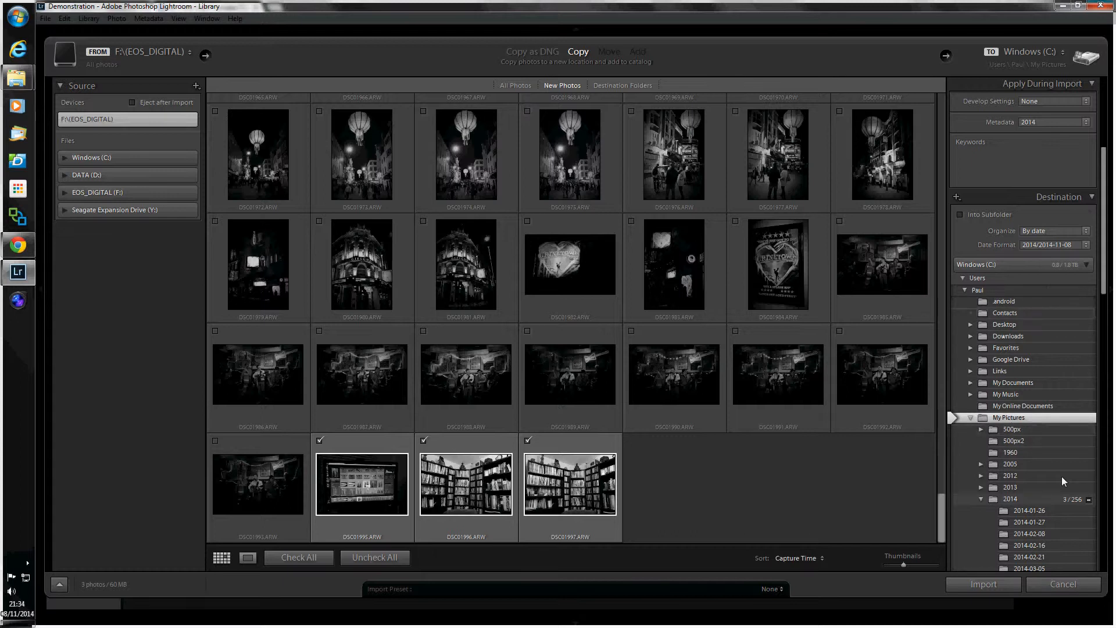
mouse_move(1103, 273)
mouse_down()
mouse_move(1104, 304)
mouse_move(1103, 272)
mouse_up()
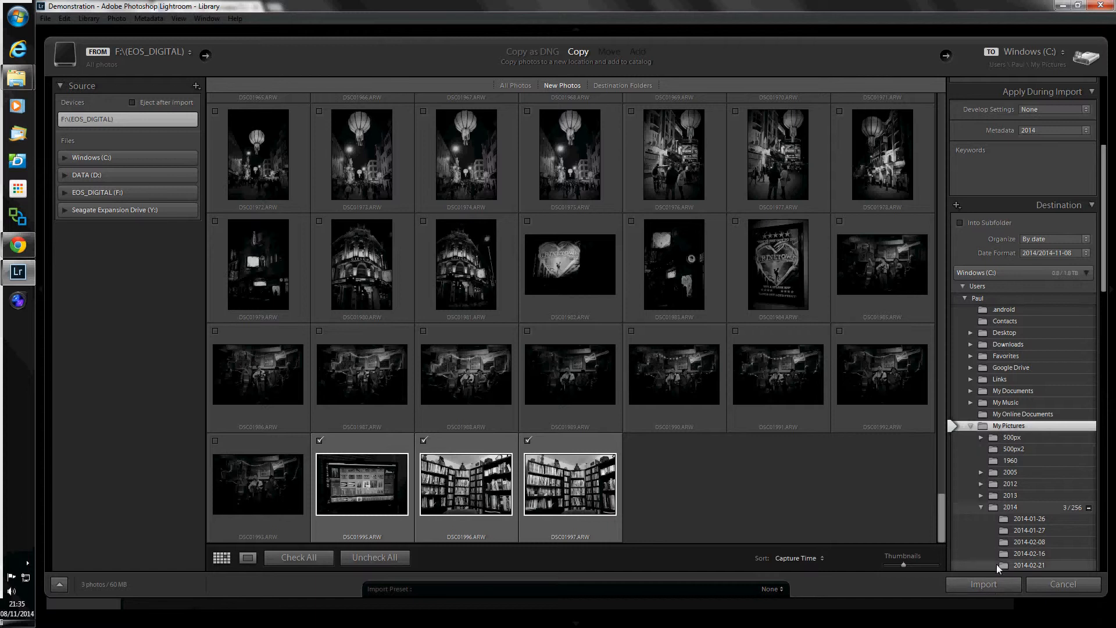
click(990, 585)
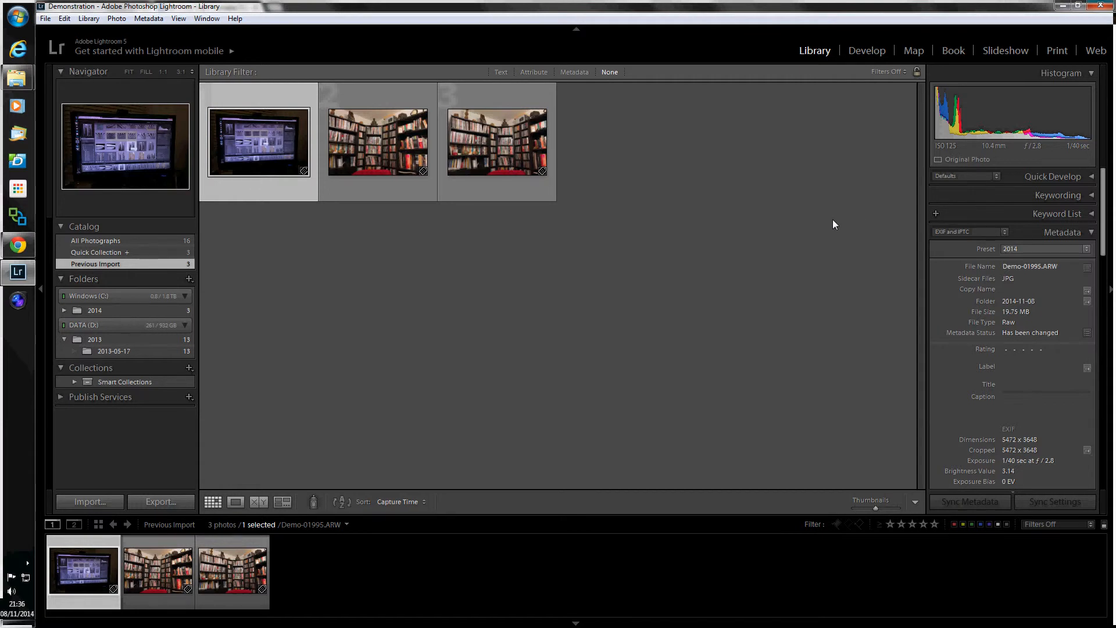
click(63, 311)
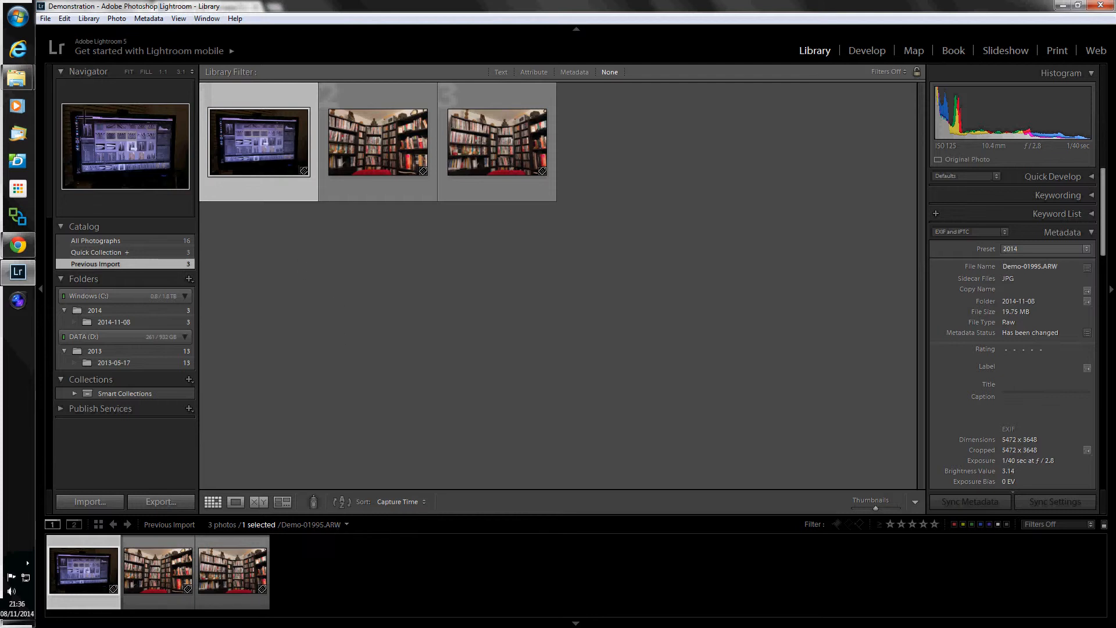
- Start an import from another catalog, choosing the "Sharkey dress 2" catalog as the source
click(45, 20)
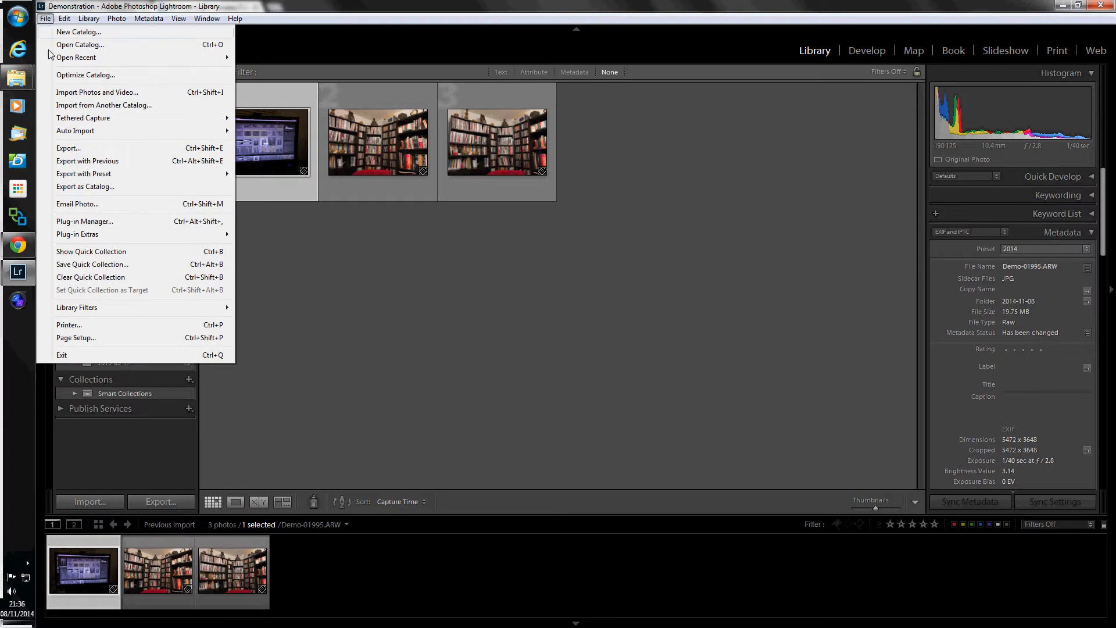
click(70, 106)
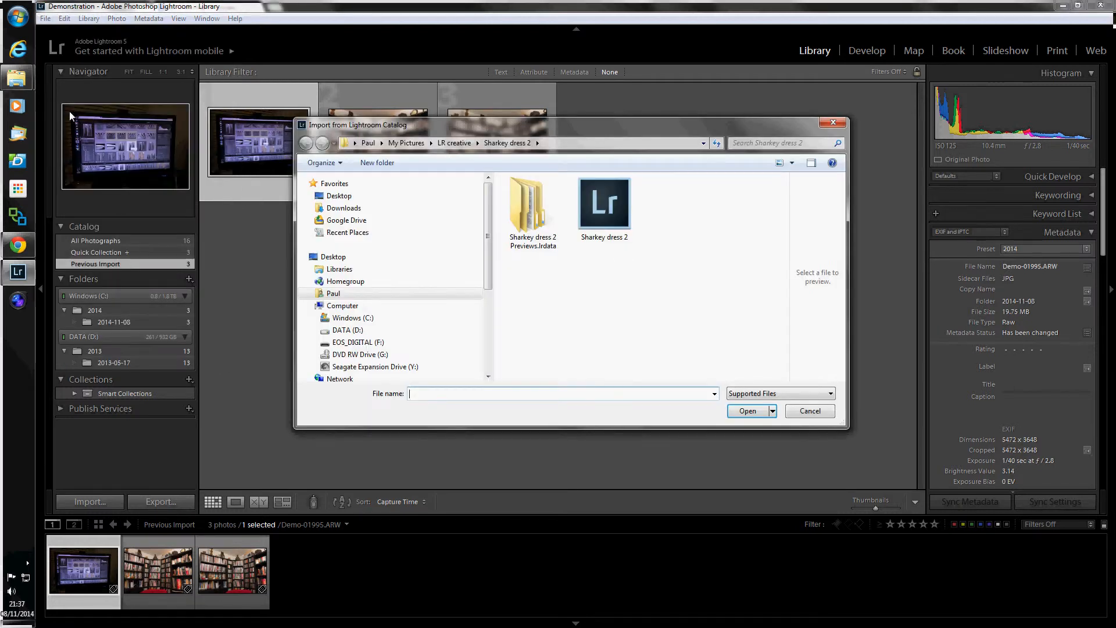
click(606, 209)
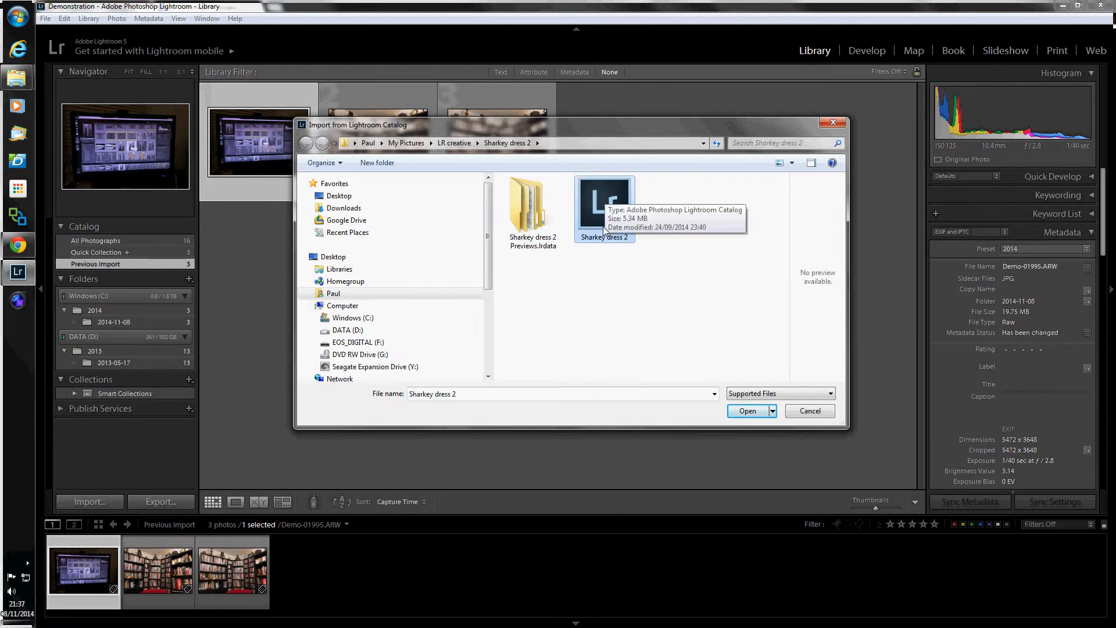
click(748, 411)
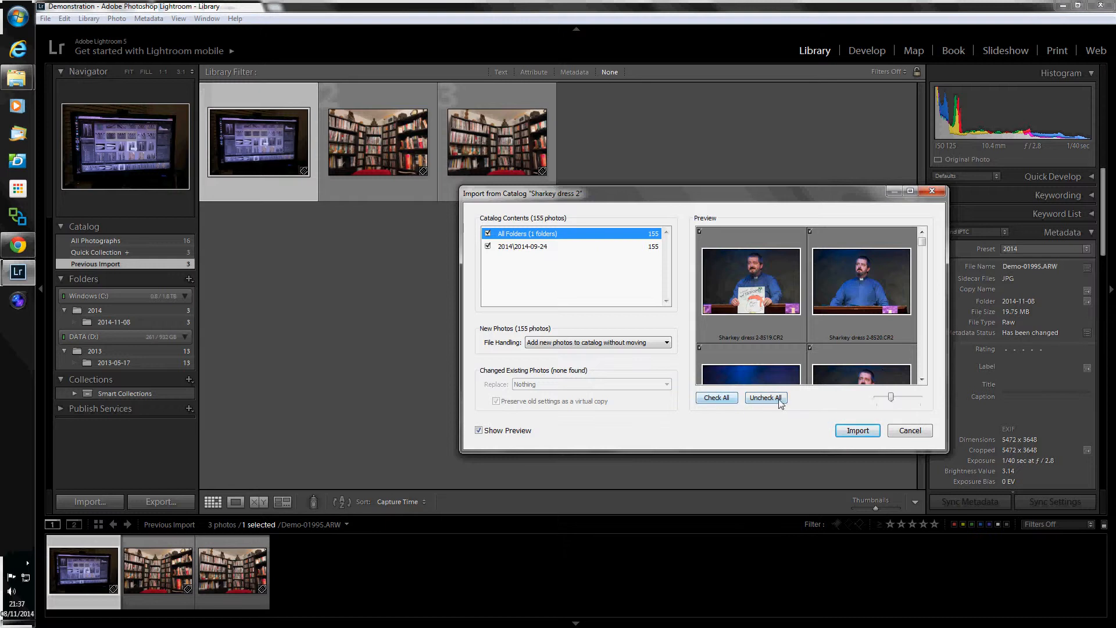
- Uncheck all photos, check only the first two, and import them from the catalog without moving the files
click(721, 399)
click(767, 397)
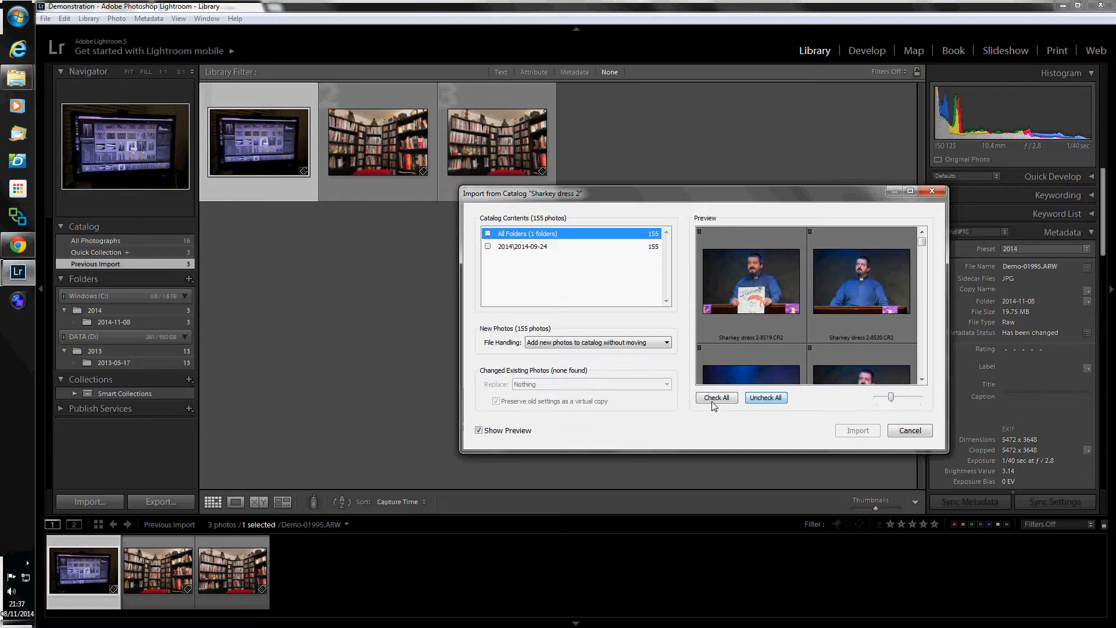
click(698, 232)
click(809, 232)
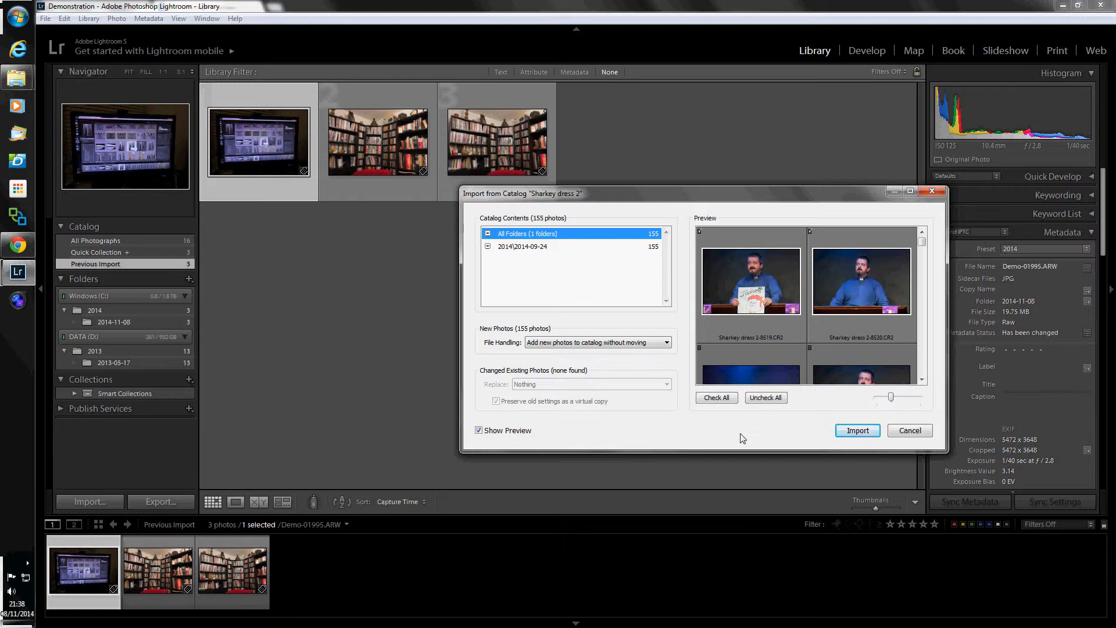
click(863, 433)
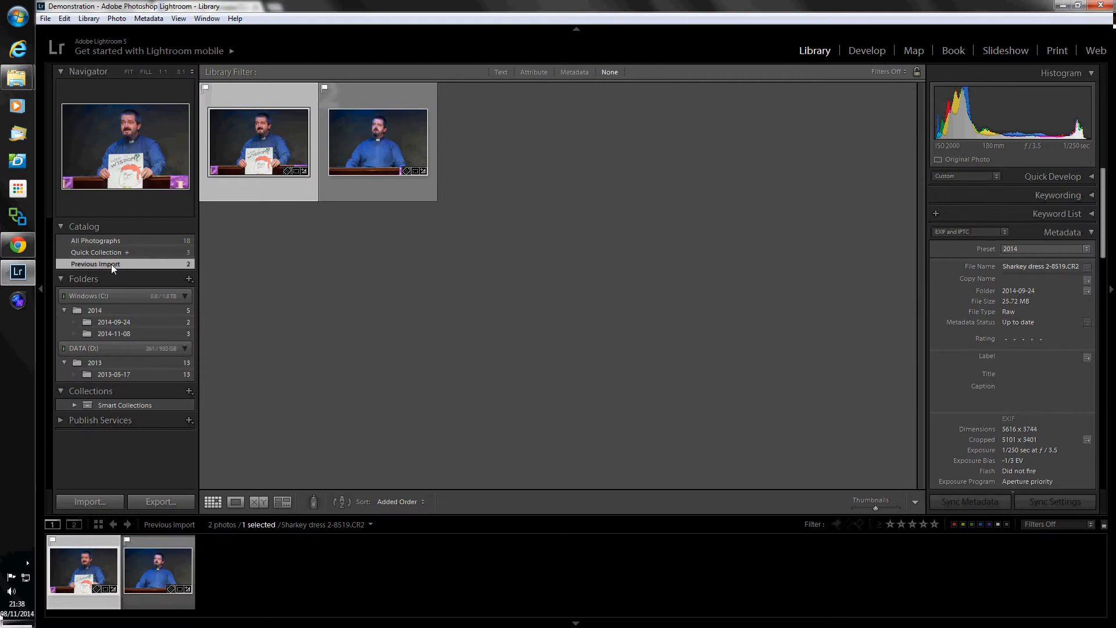
- Show all photographs and resolve the metadata conflicts on the two catalog-imported photos by overwriting the disk settings
click(106, 240)
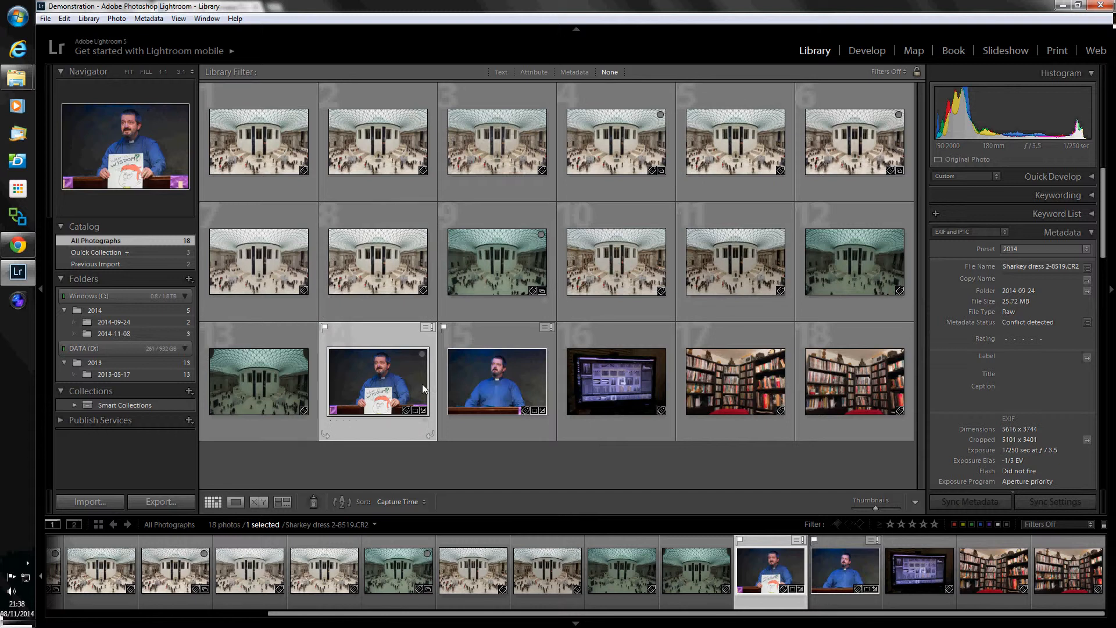
click(429, 331)
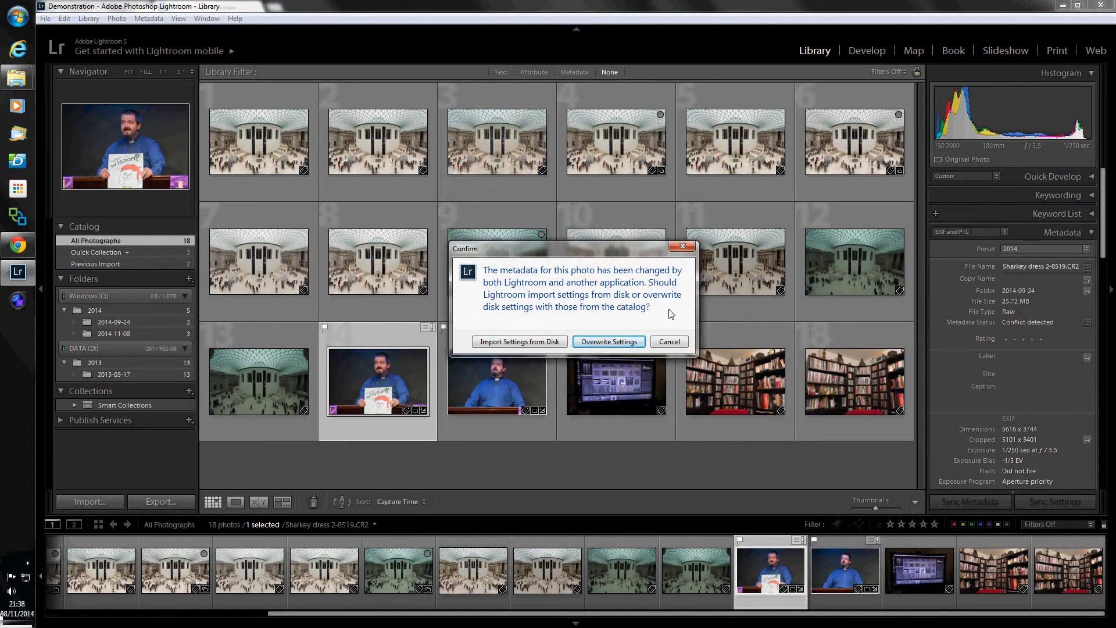
click(608, 343)
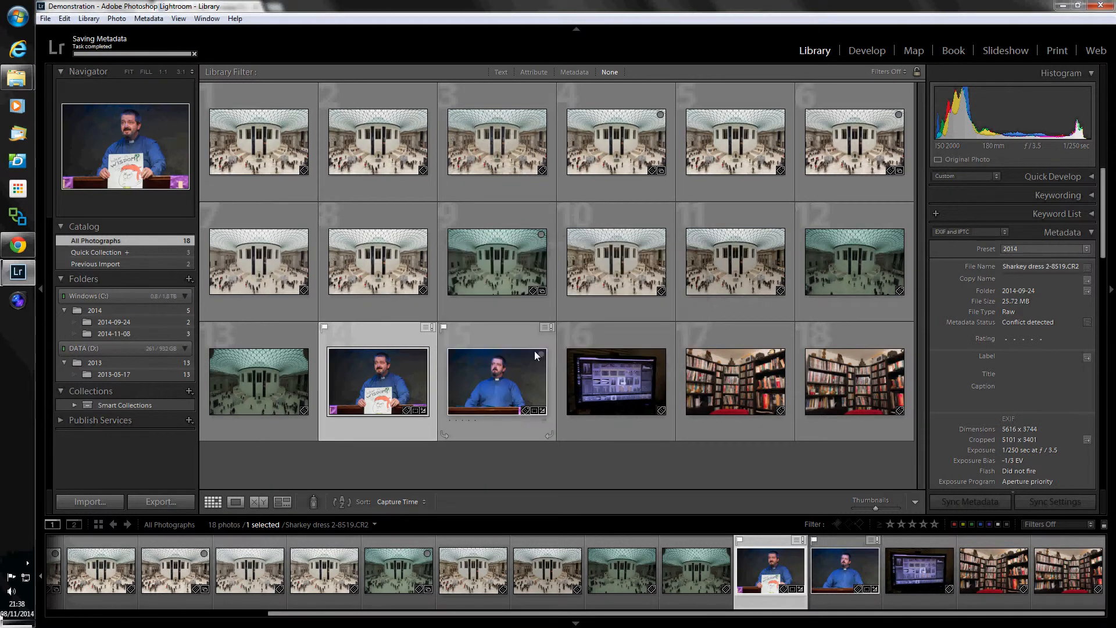
click(547, 329)
click(607, 342)
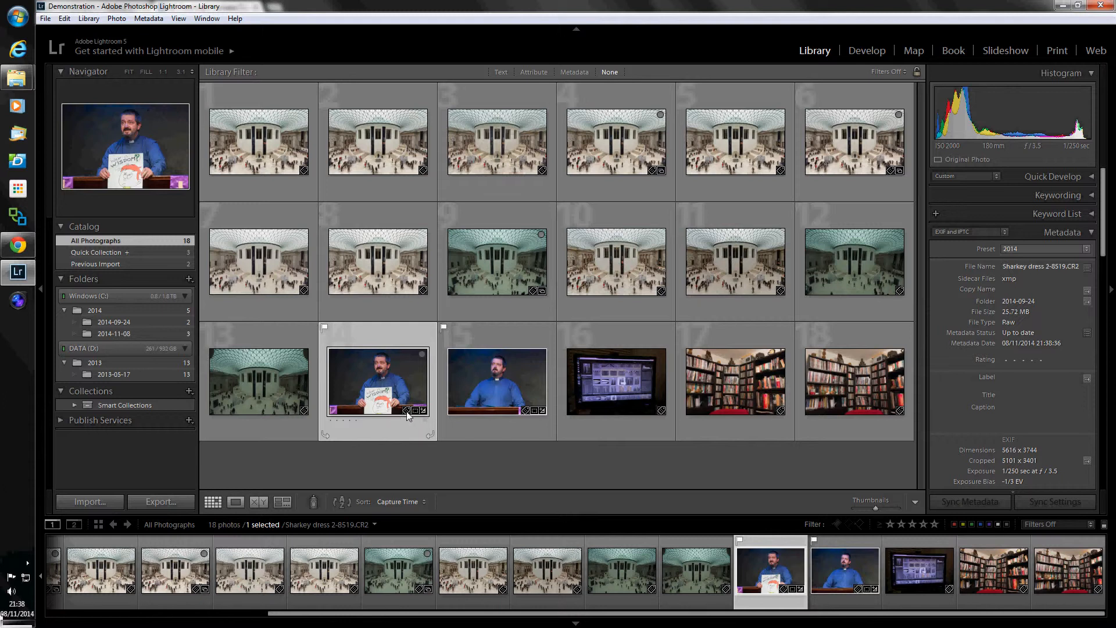
- Compare the first Sharkey dress photo's original import state with its final exported state in the Develop history, and return to the Library
mouse_move(384, 393)
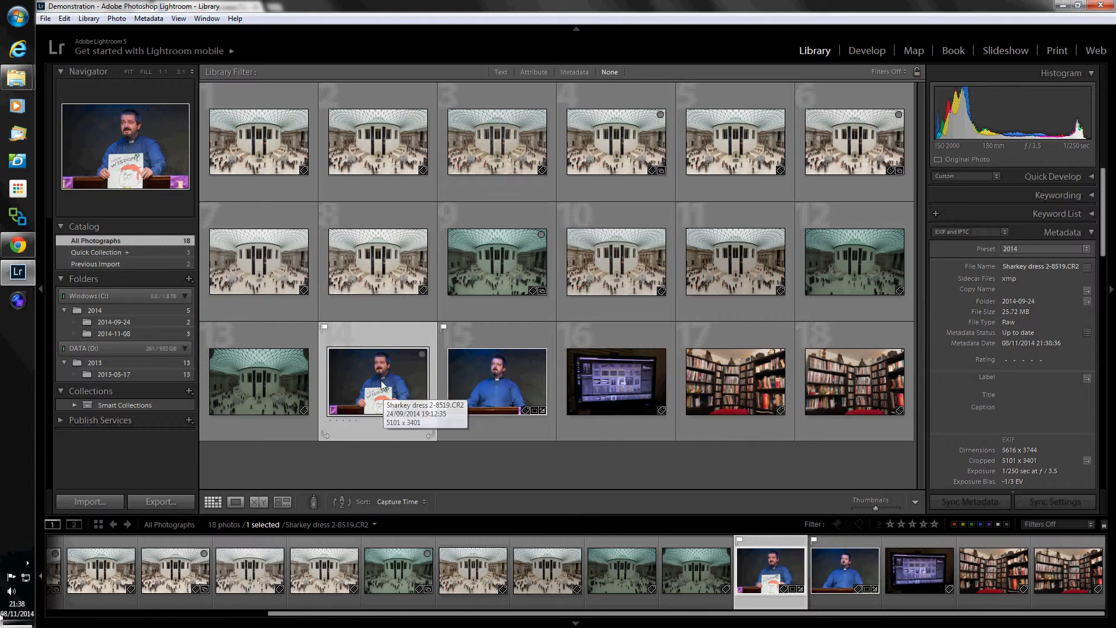
click(865, 50)
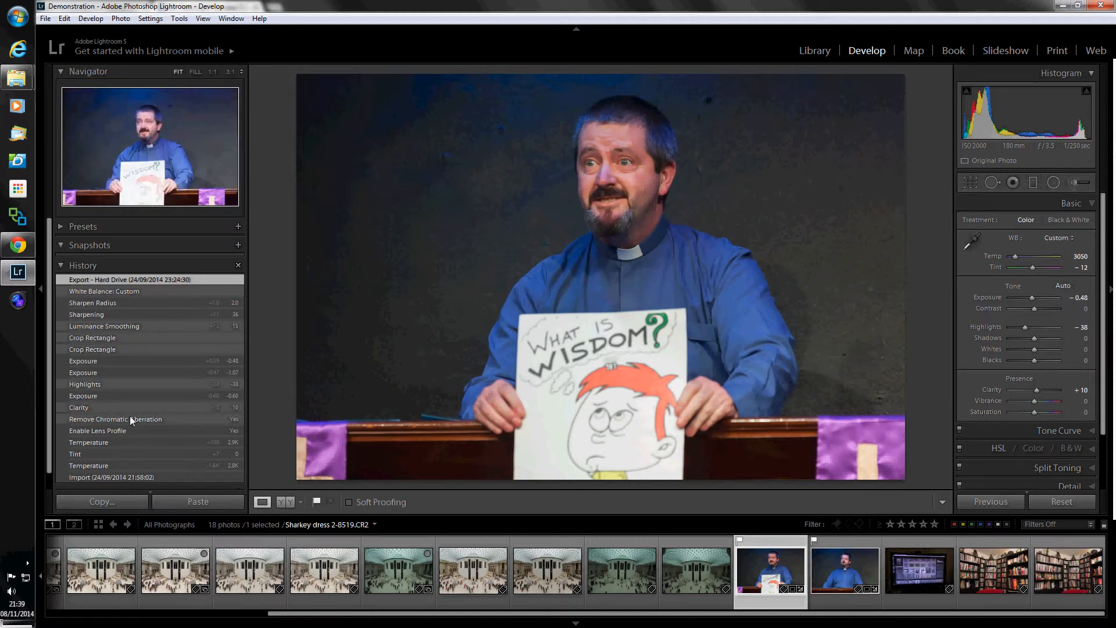
scroll(131, 416, down, 1)
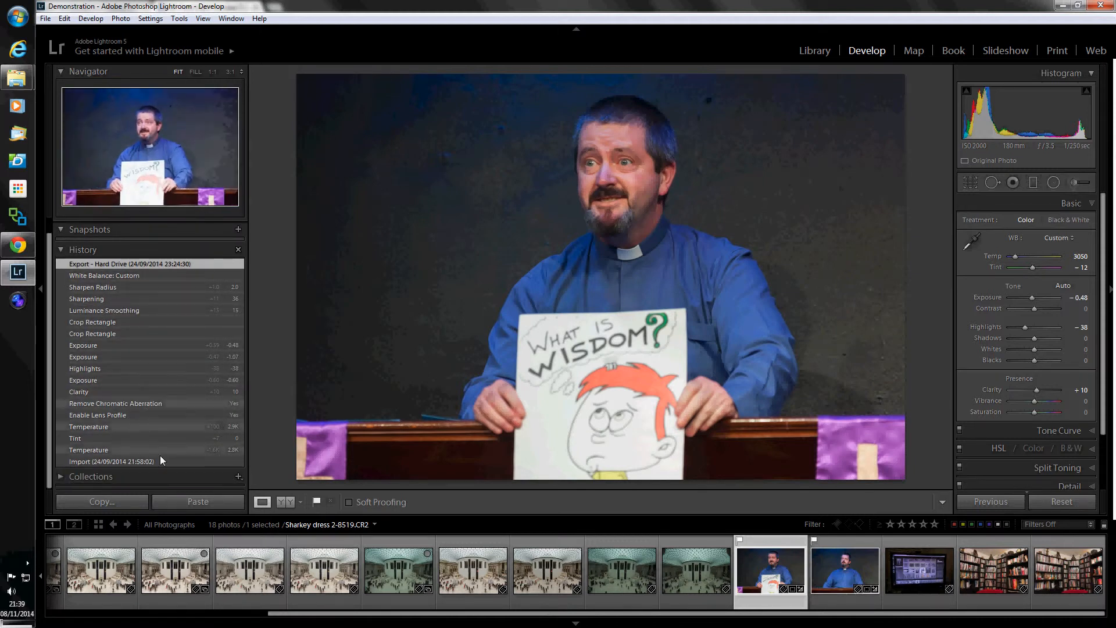
click(104, 460)
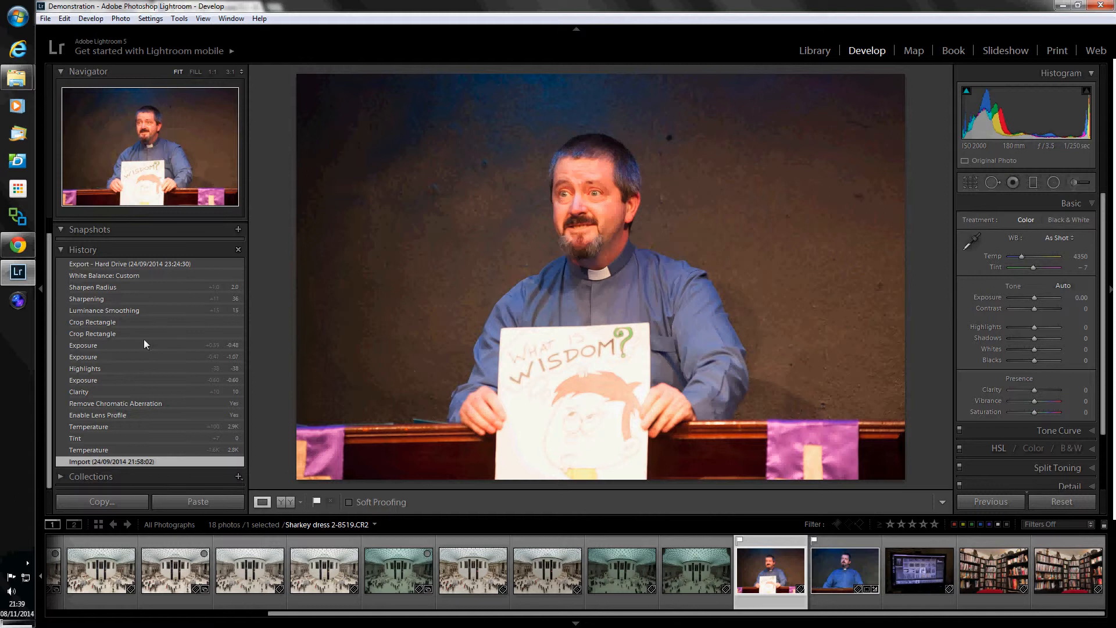
click(97, 263)
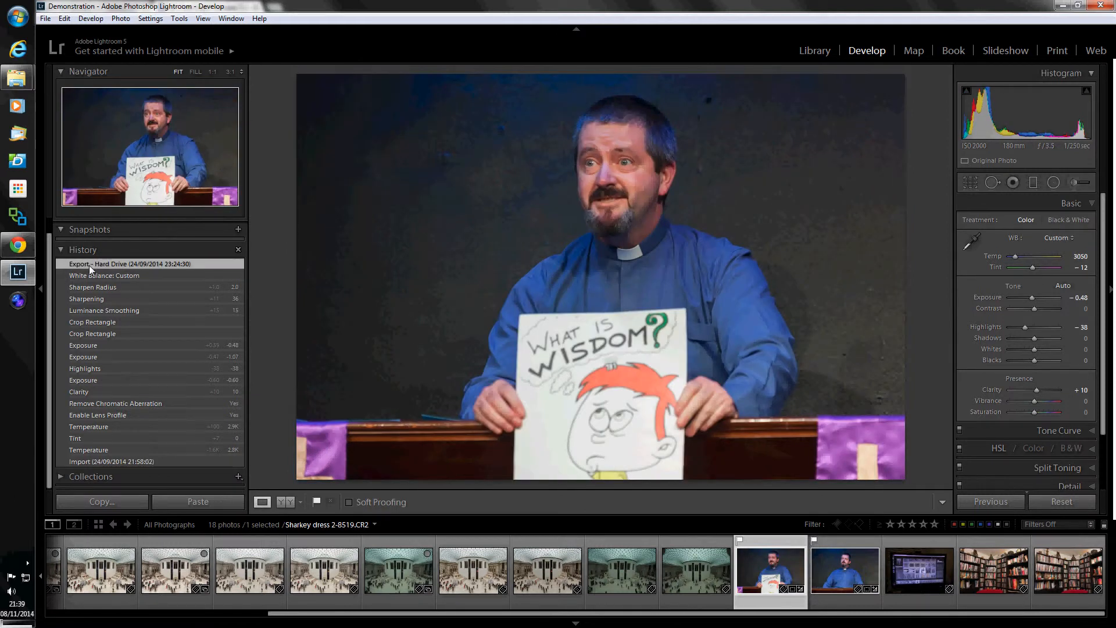
click(816, 51)
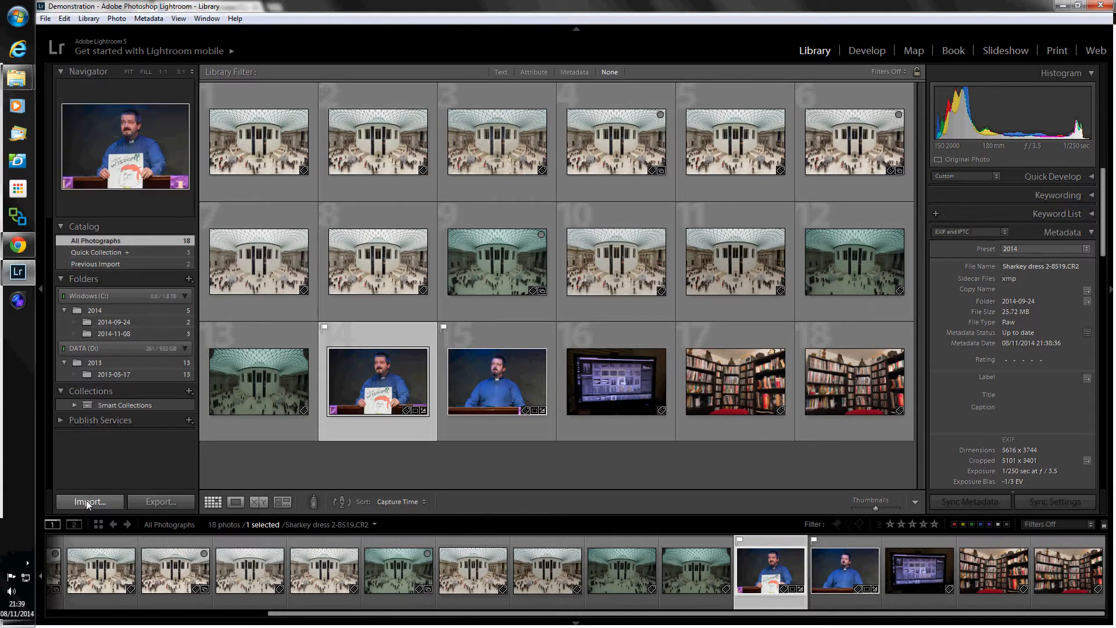
- Start an import from the EOS_DIGITAL card and compare the new-photos and all-photos views, examining the end of the list for suspected duplicates
click(119, 500)
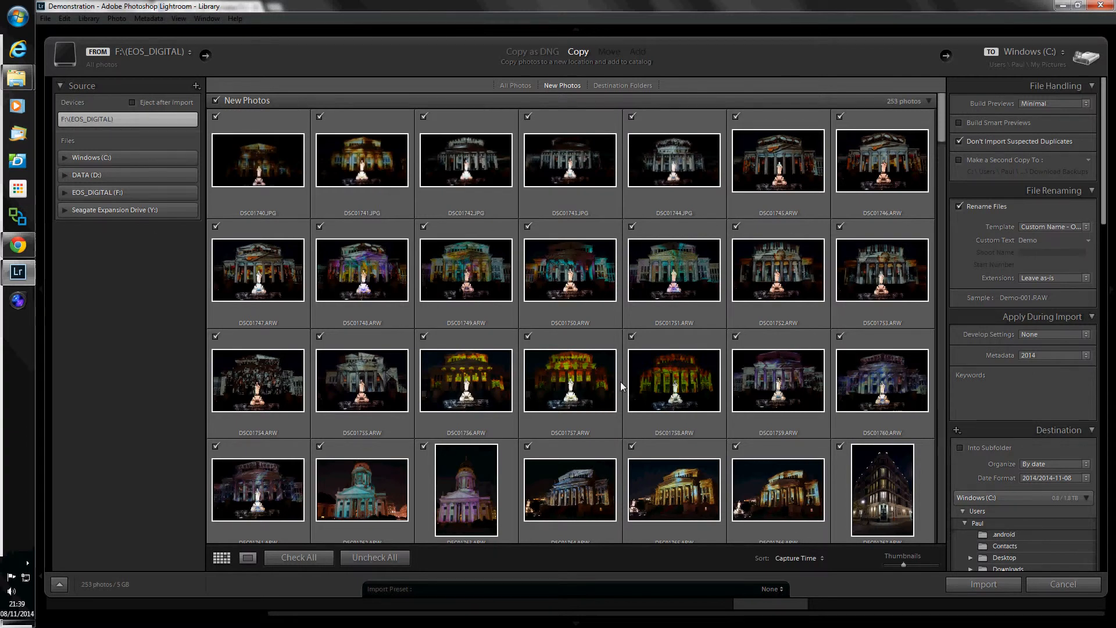
drag(943, 124, 945, 539)
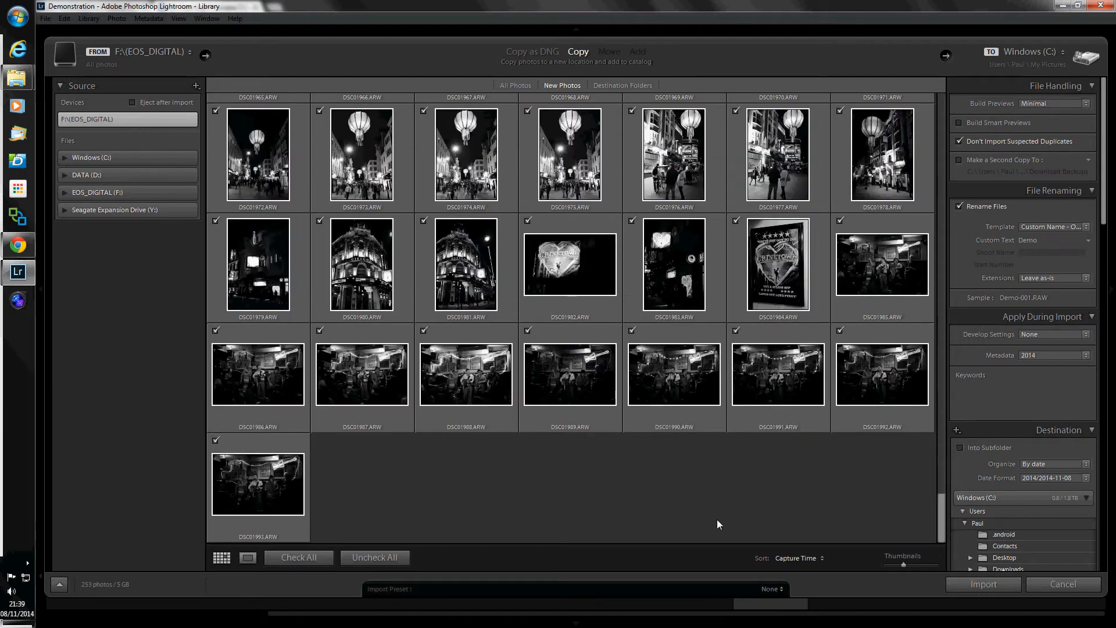
click(516, 85)
drag(941, 120, 945, 523)
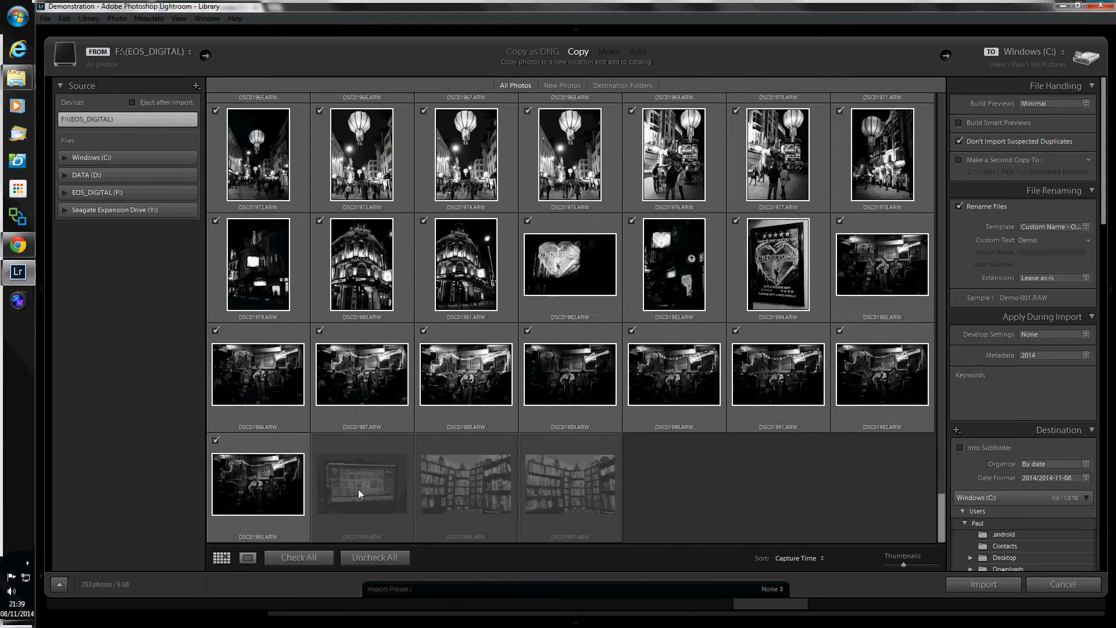
mouse_move(575, 486)
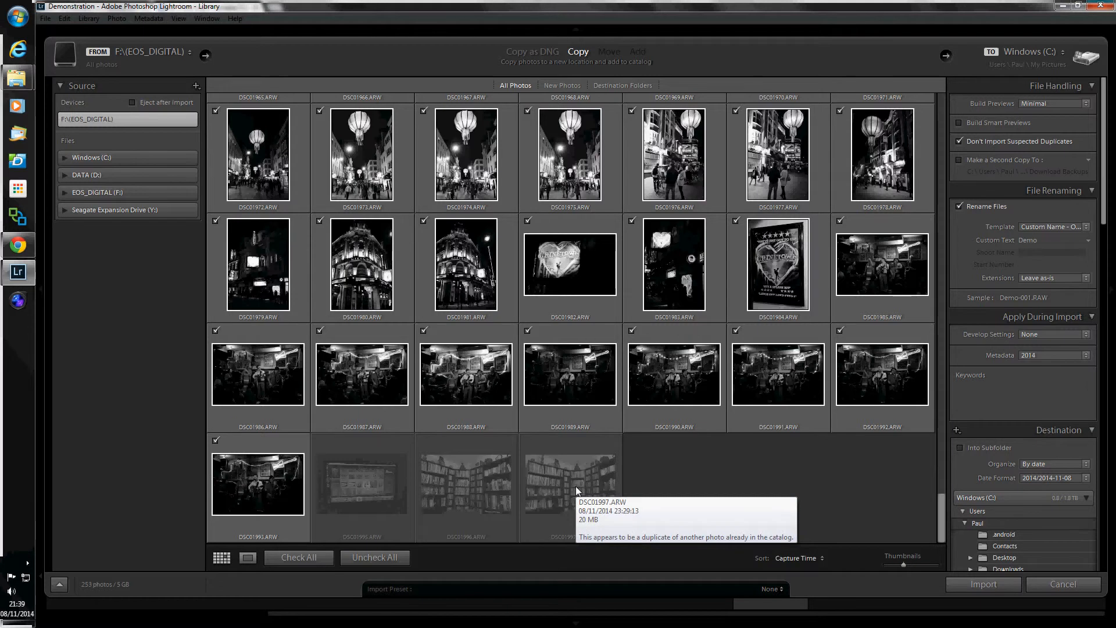
click(567, 86)
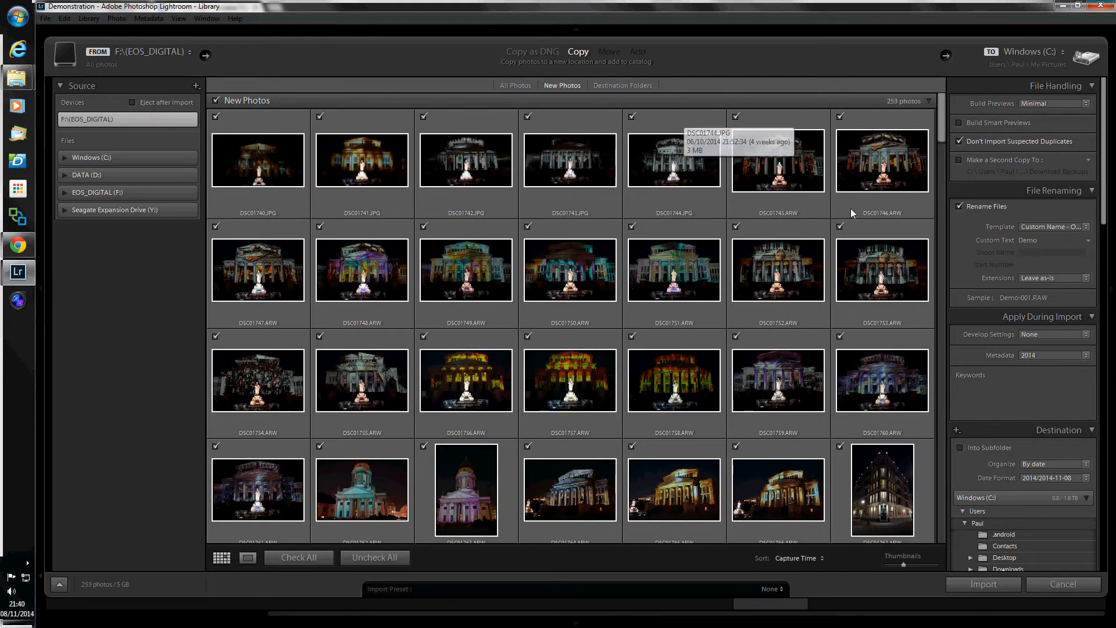
click(500, 85)
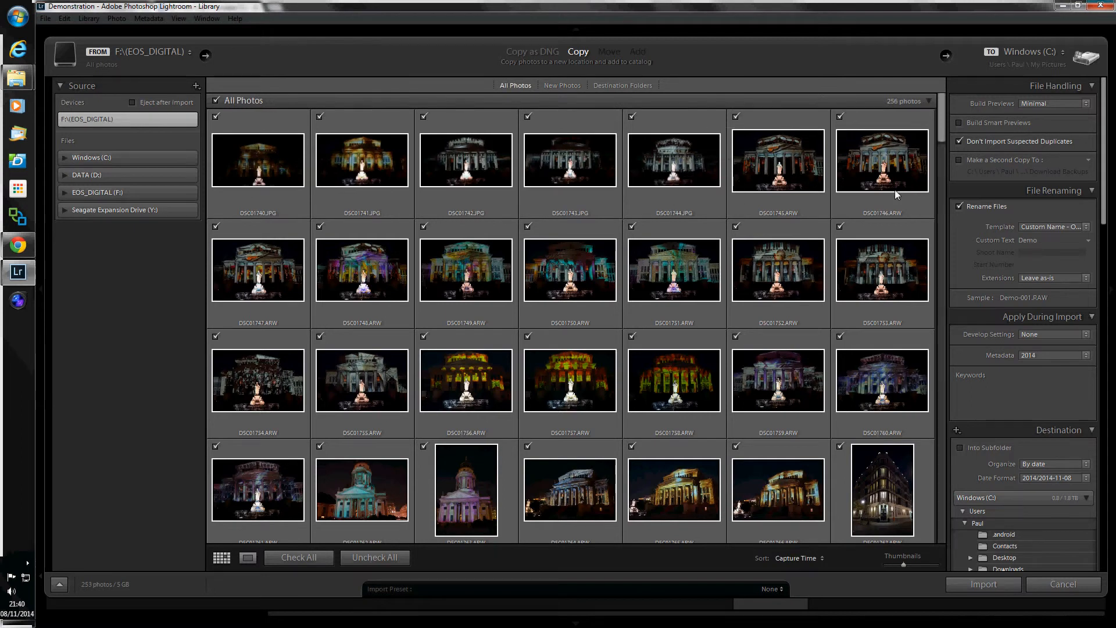
drag(944, 133, 944, 538)
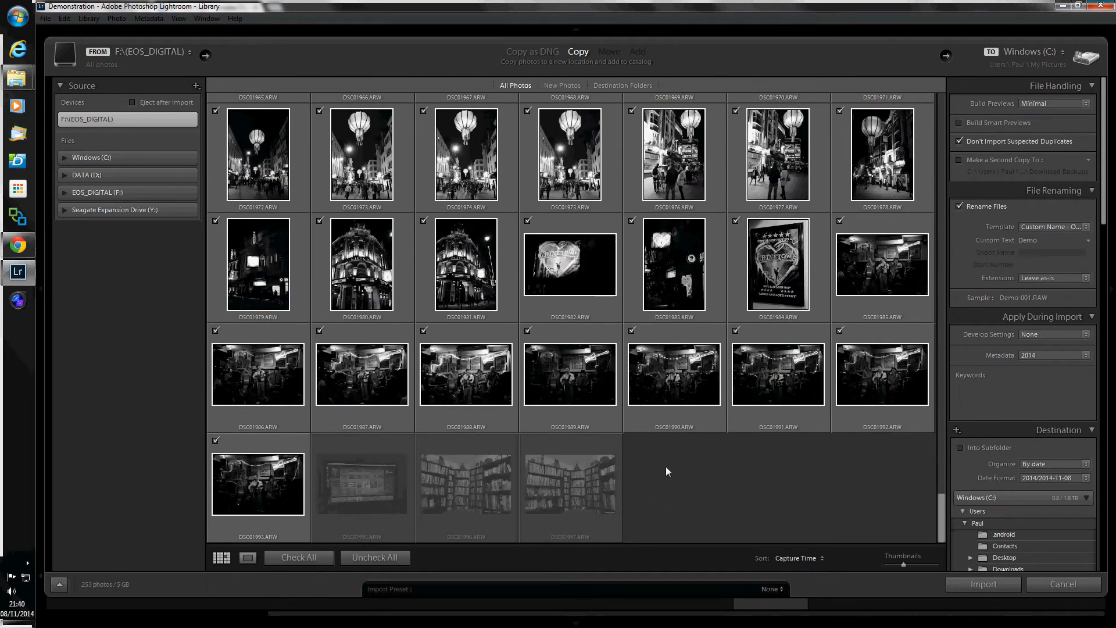
- Choose the 2009-12-04 folder within Chicago 2009 on the DATA (D:) drive as the import source
click(64, 174)
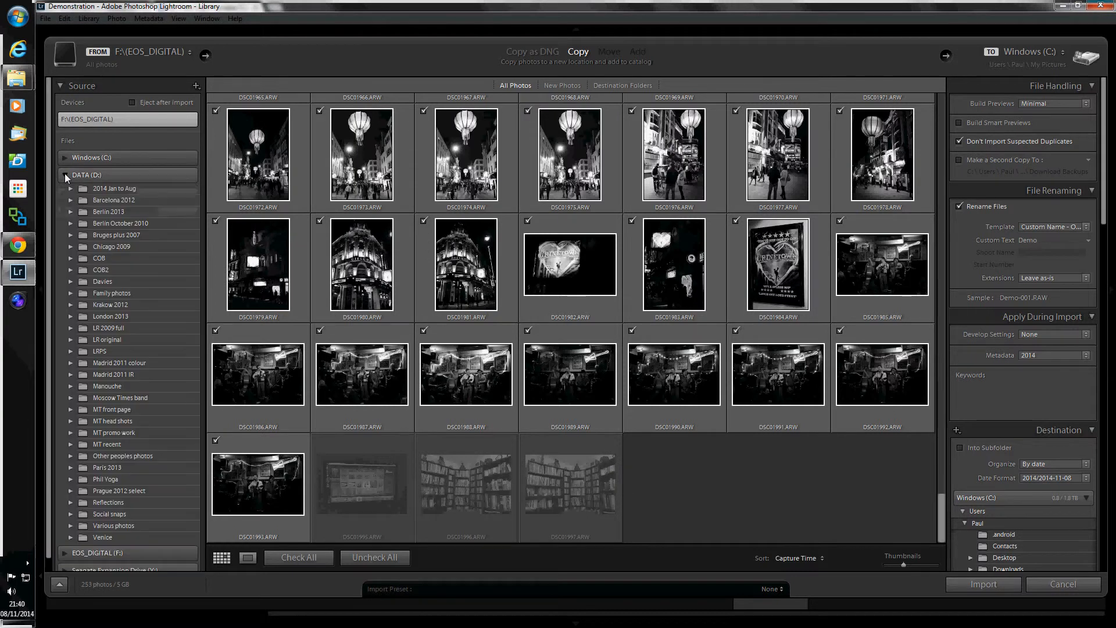
click(70, 246)
click(81, 259)
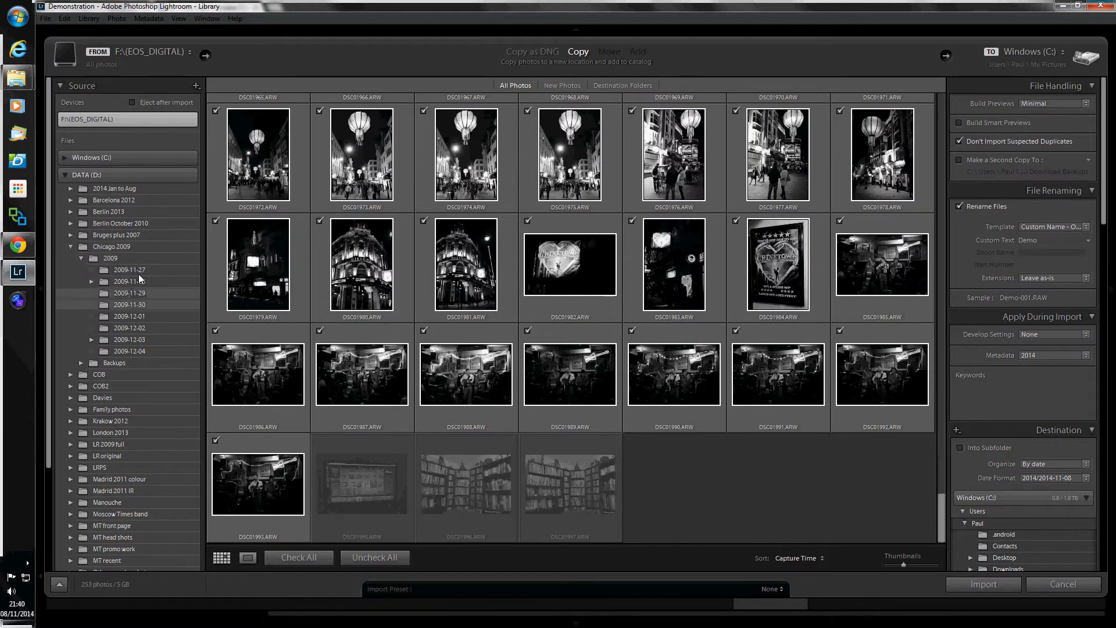
click(150, 351)
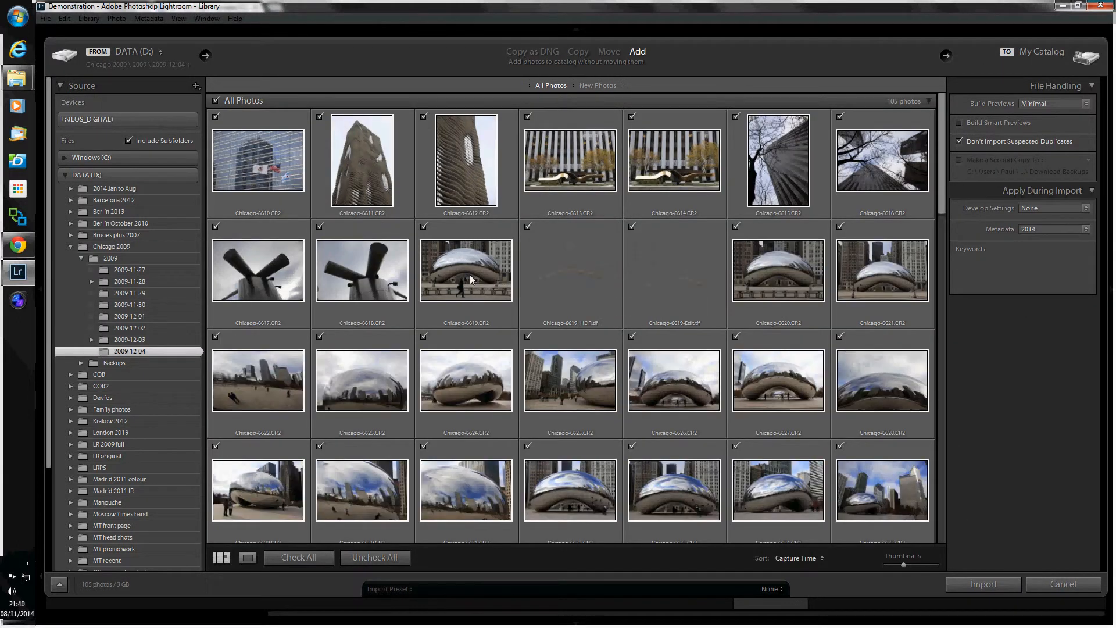
- Uncheck all photos and check only Chicago-6619.CR2, Chicago-6619_HDR.tif and Chicago-6619-Edit.tif
click(365, 559)
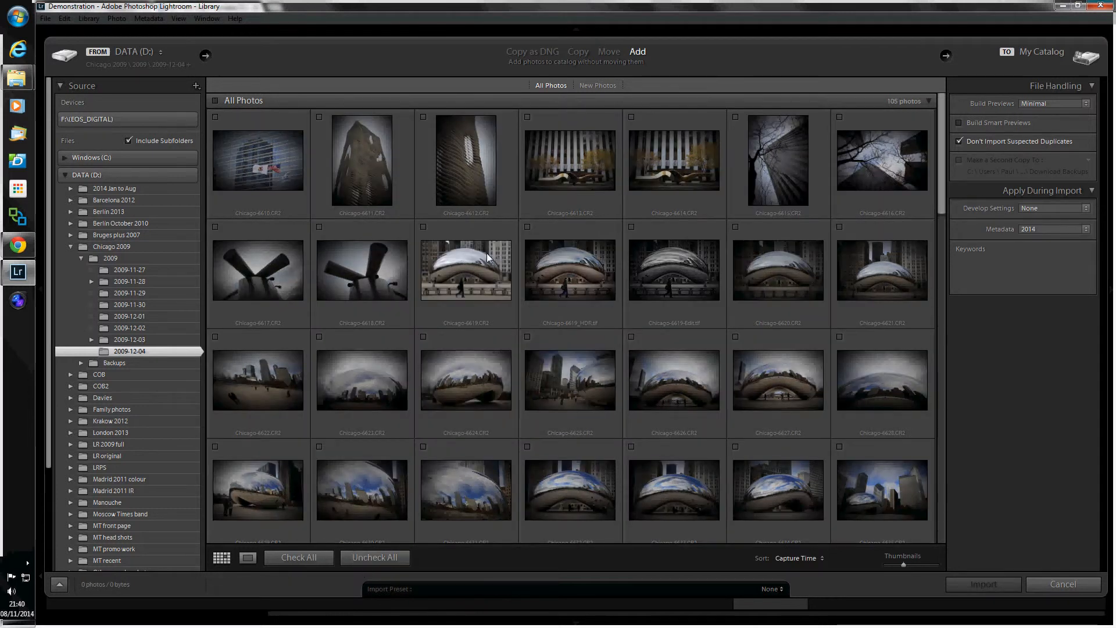
click(422, 226)
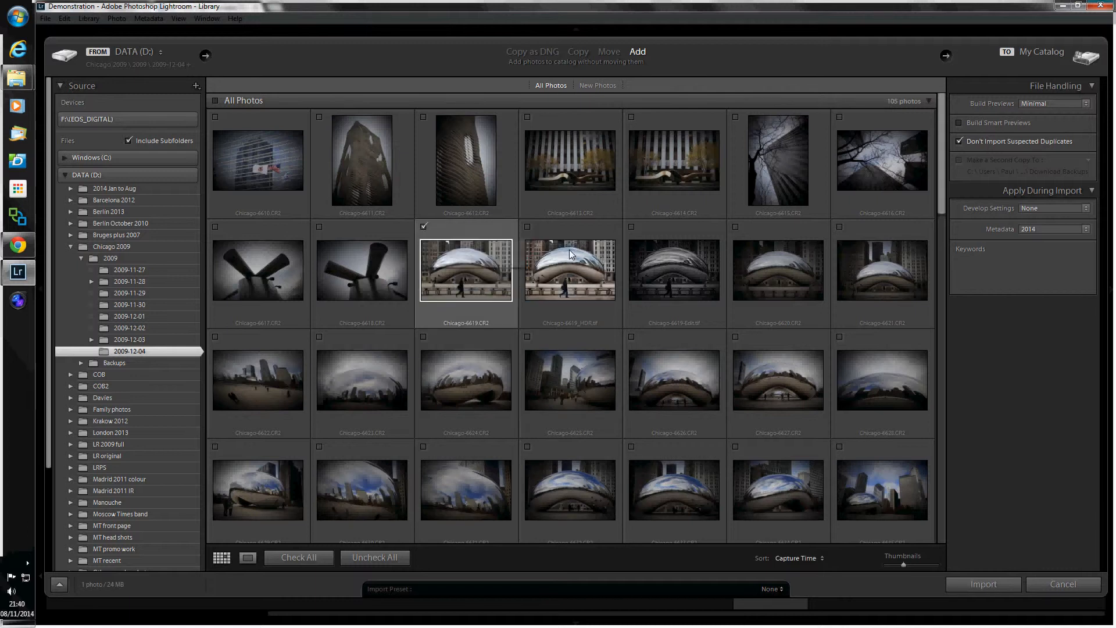
click(528, 226)
click(632, 227)
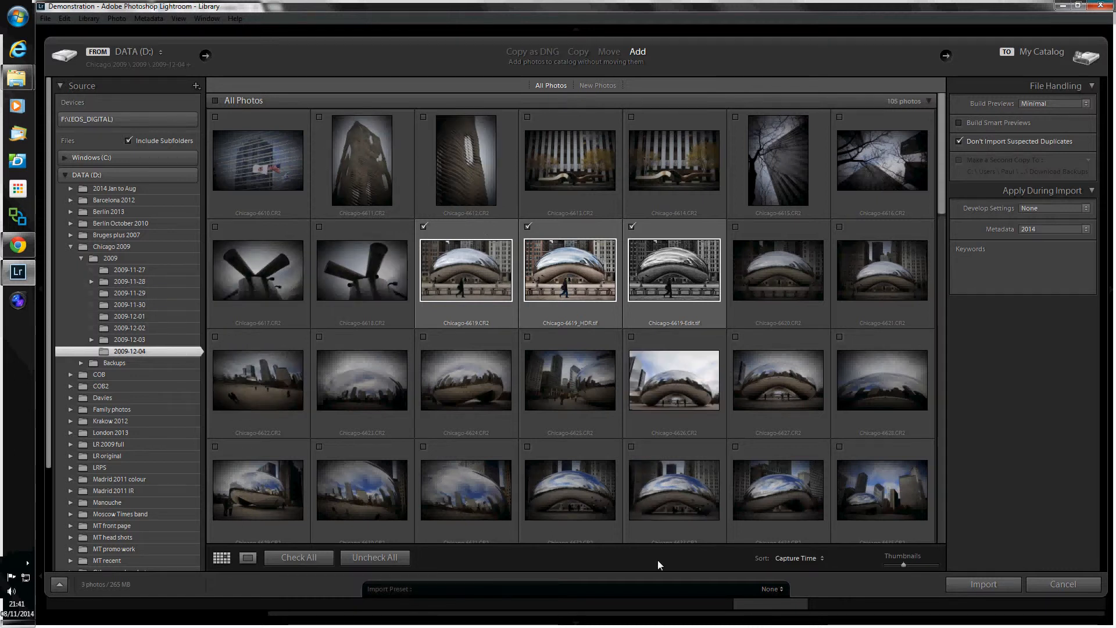
- Import the checked photos without moving them and select Chicago-6619.CR2 among all photographs
click(983, 584)
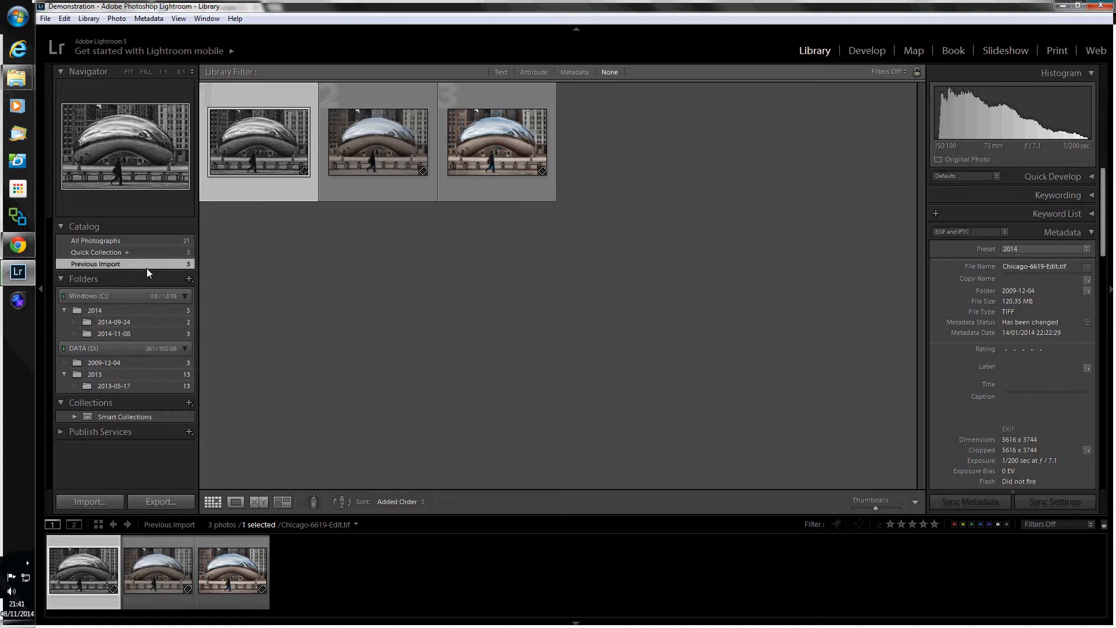
click(96, 239)
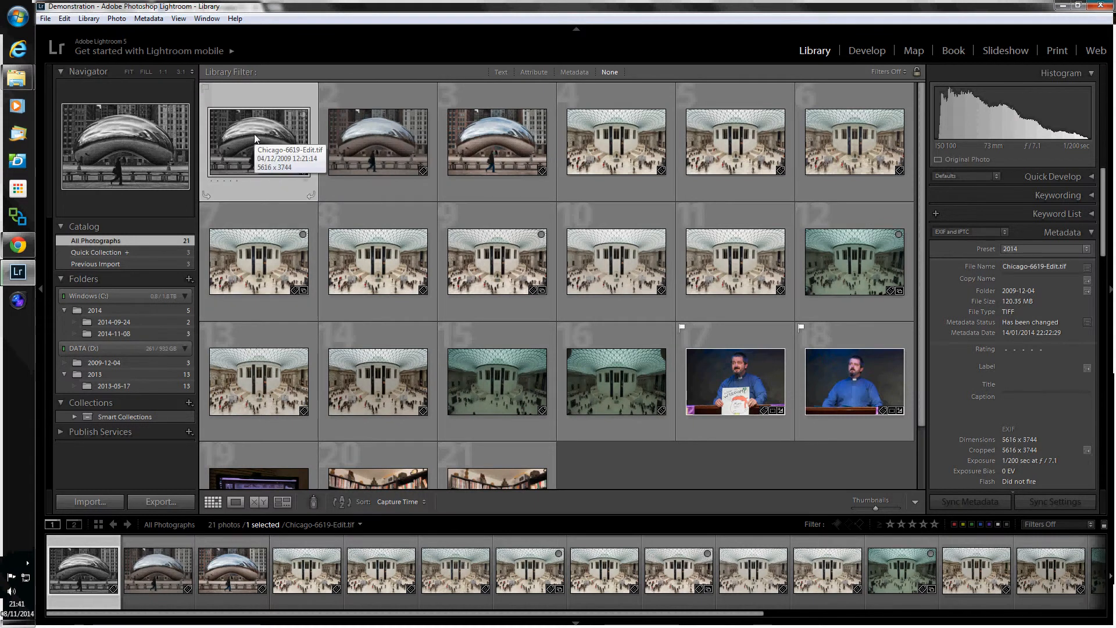
click(386, 131)
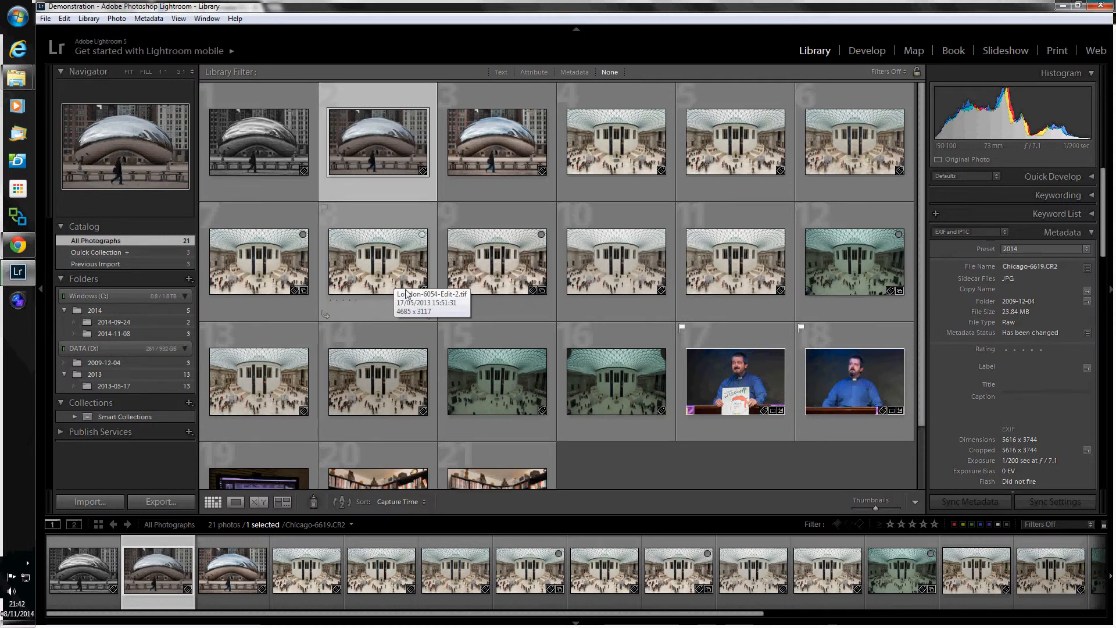
- Open the Quick Collection and clear the London photos from it
click(155, 251)
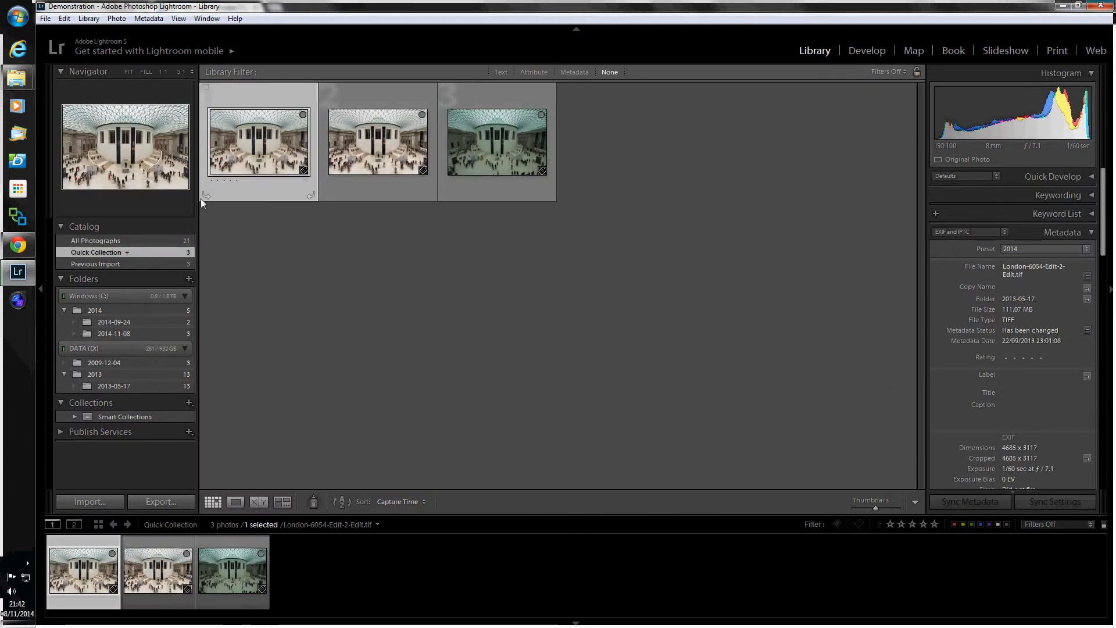
right_click(151, 252)
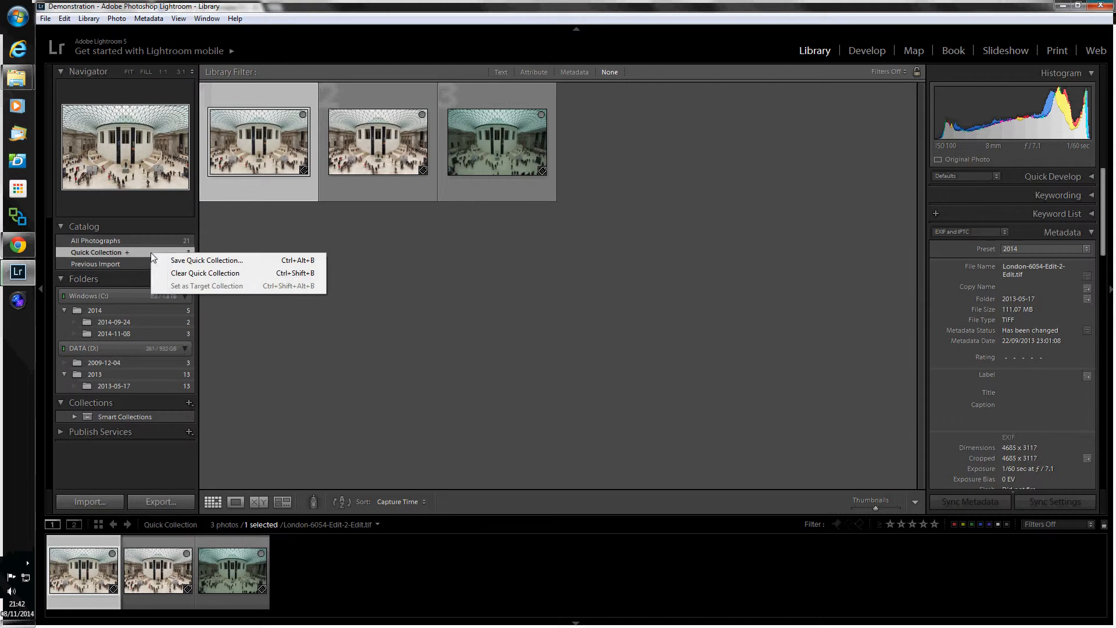
click(191, 274)
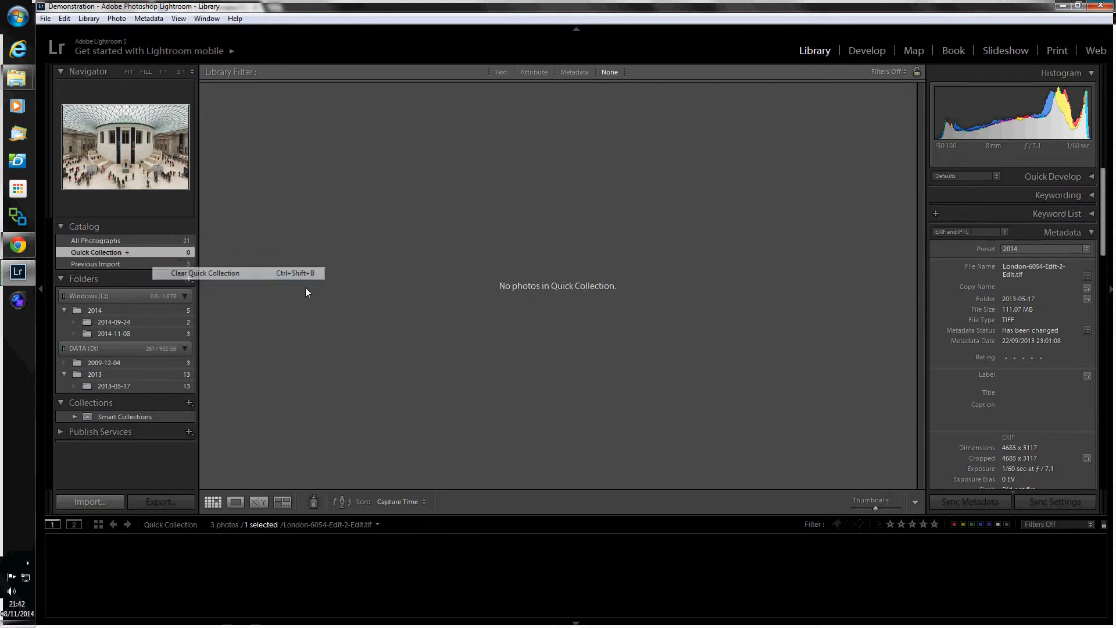
- Add the three Chicago-6619 photos from all photographs to the Quick Collection and display the collection
click(130, 241)
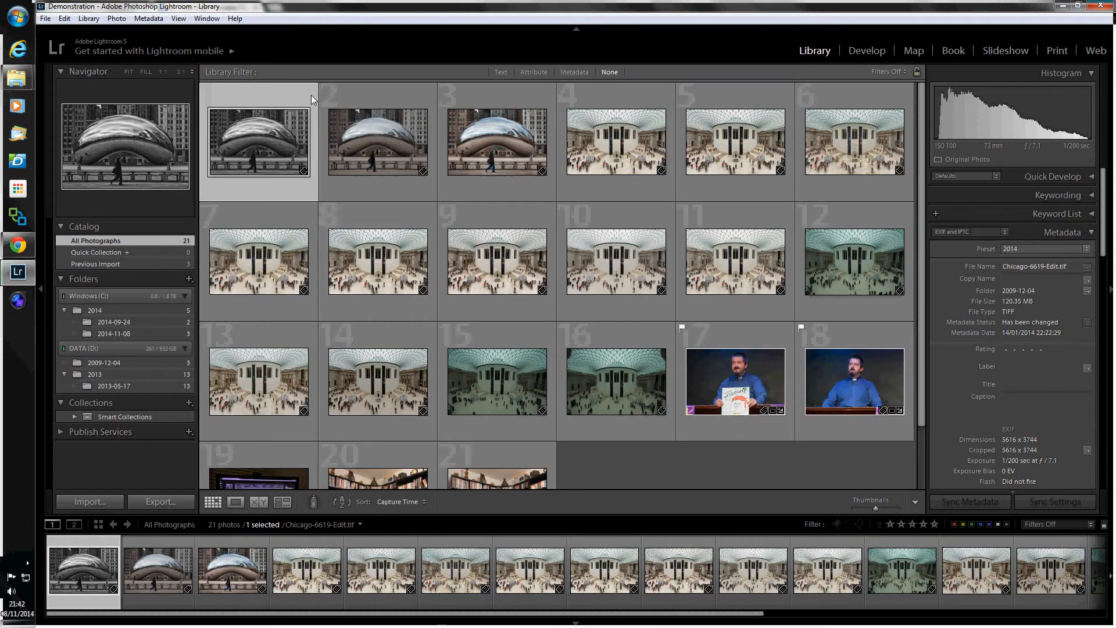
click(302, 117)
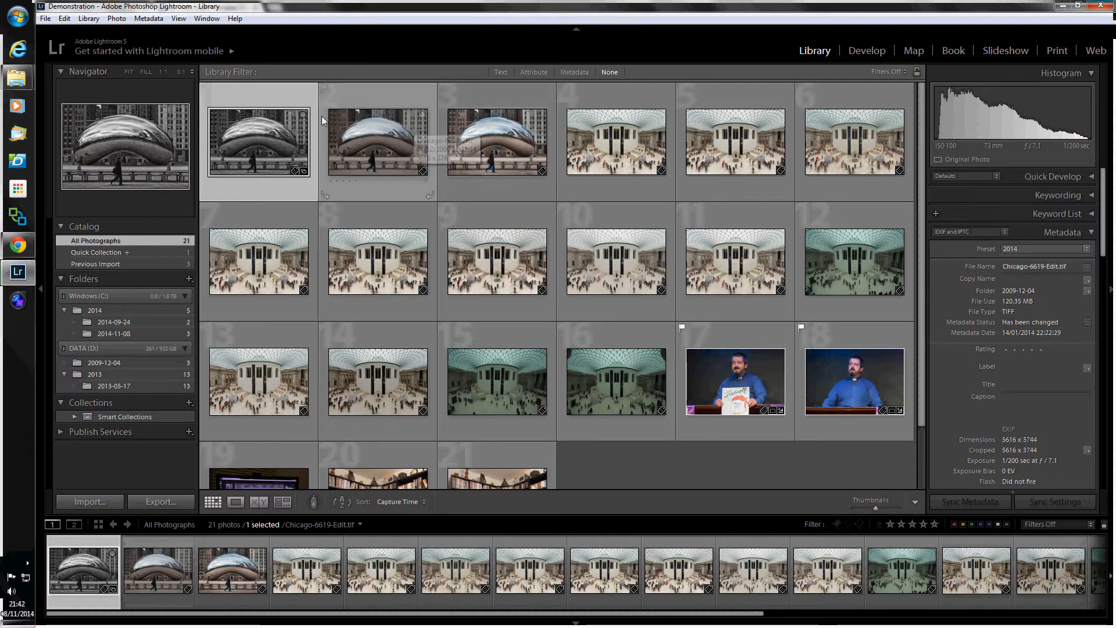
click(423, 116)
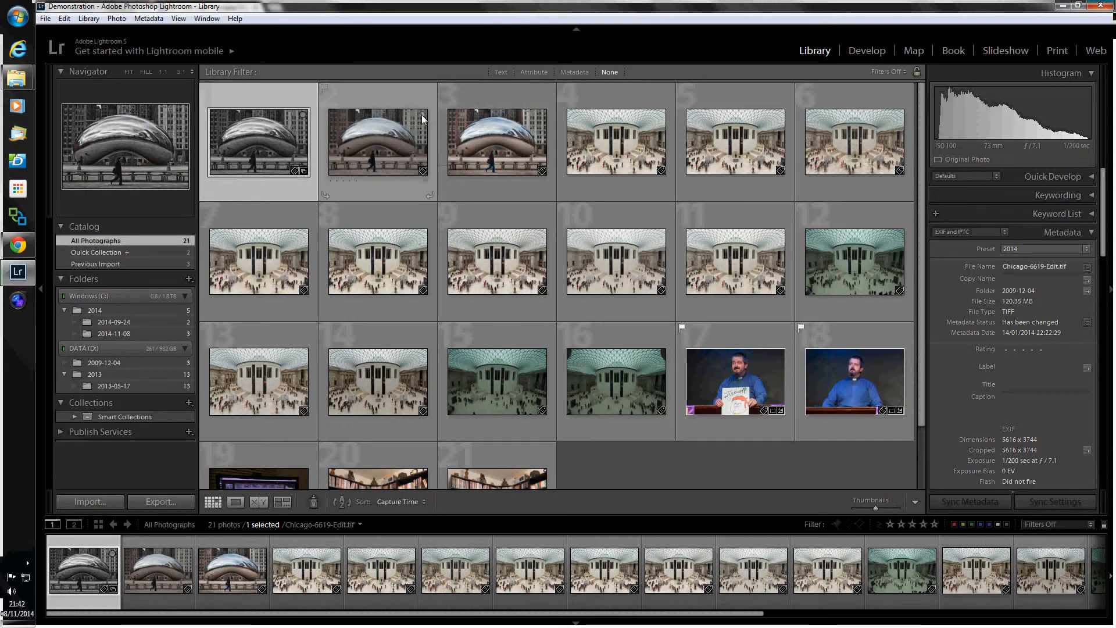
click(542, 114)
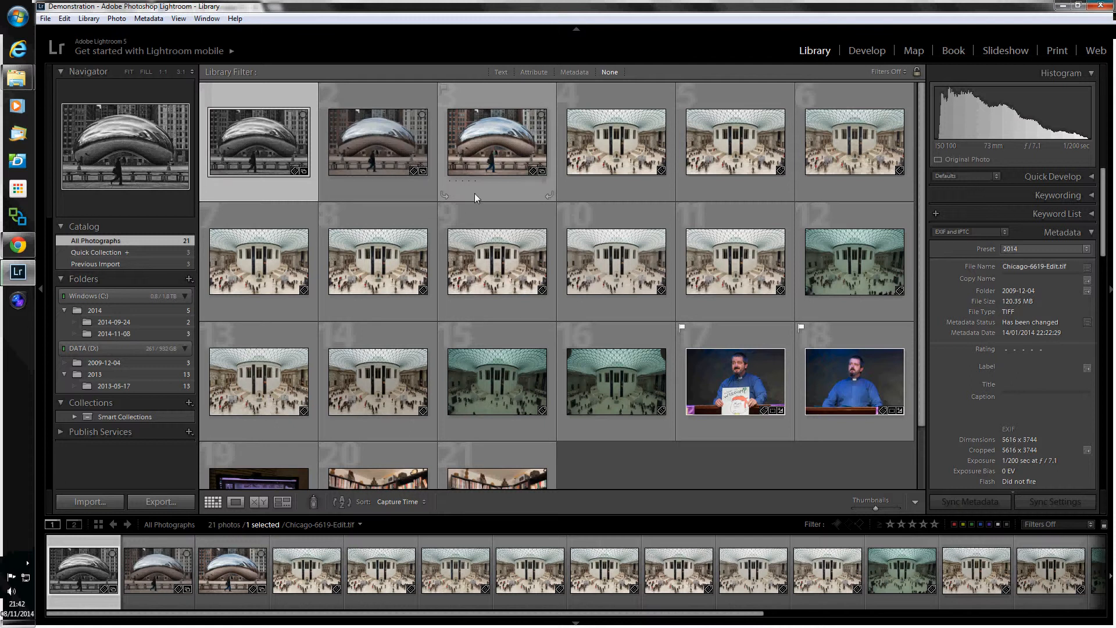
click(93, 253)
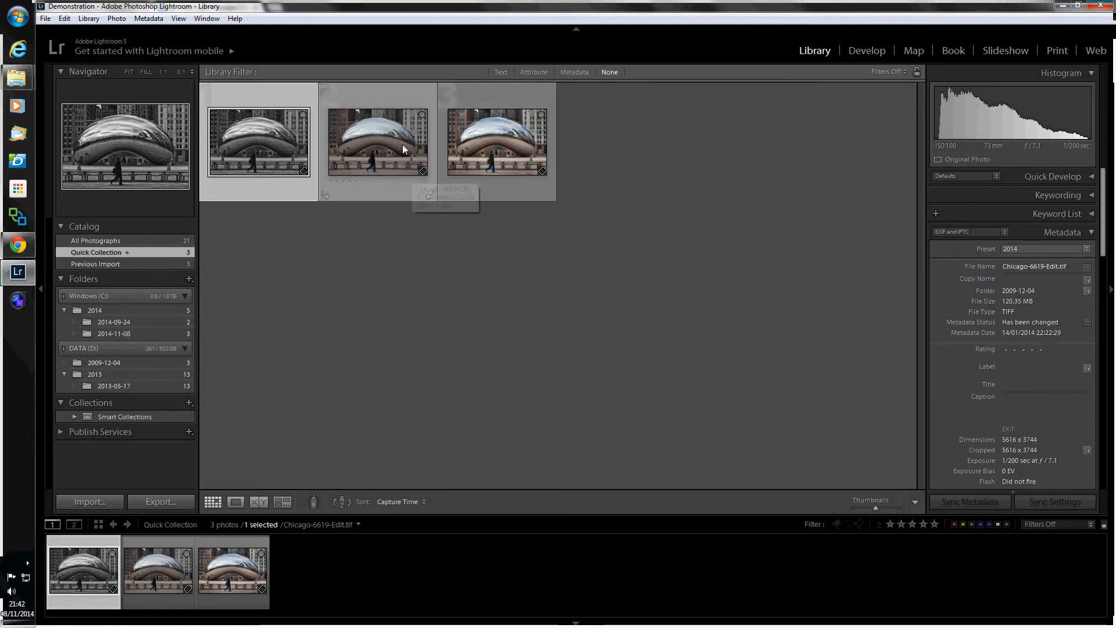
- Save the Quick Collection as a collection named "Bean", clearing it after saving, and open the new collection
right_click(99, 254)
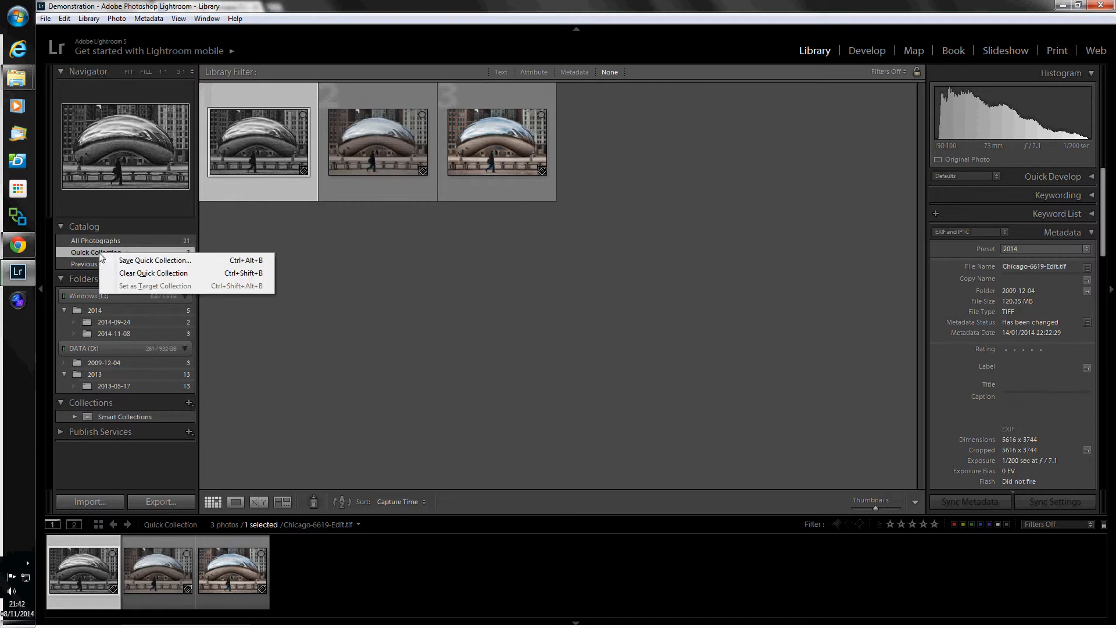
click(161, 262)
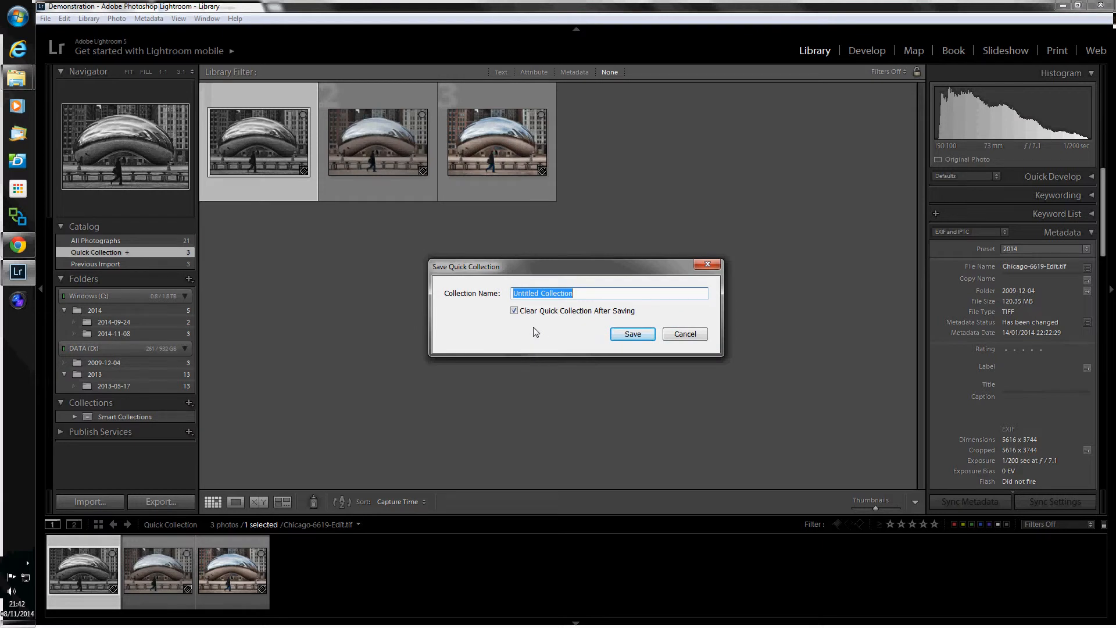
text(Bean)
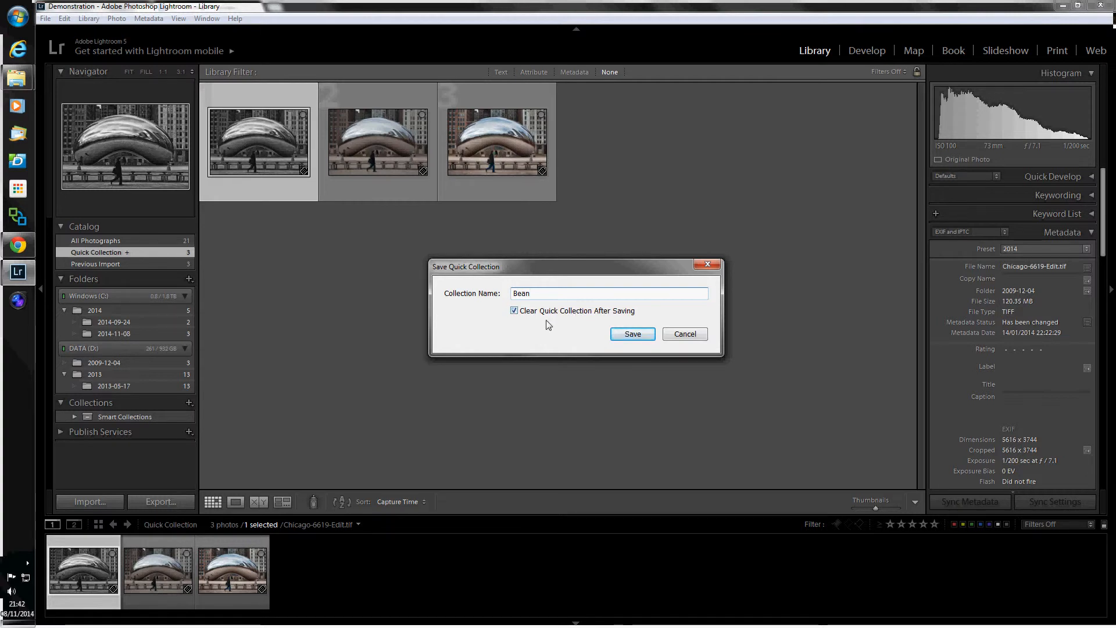
click(633, 334)
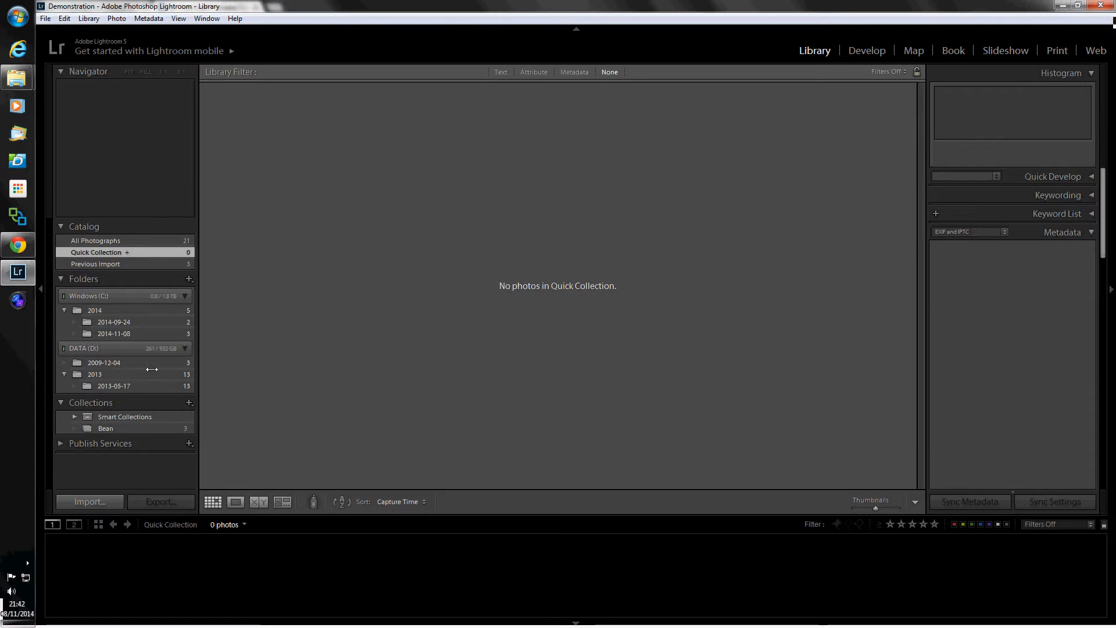
click(96, 427)
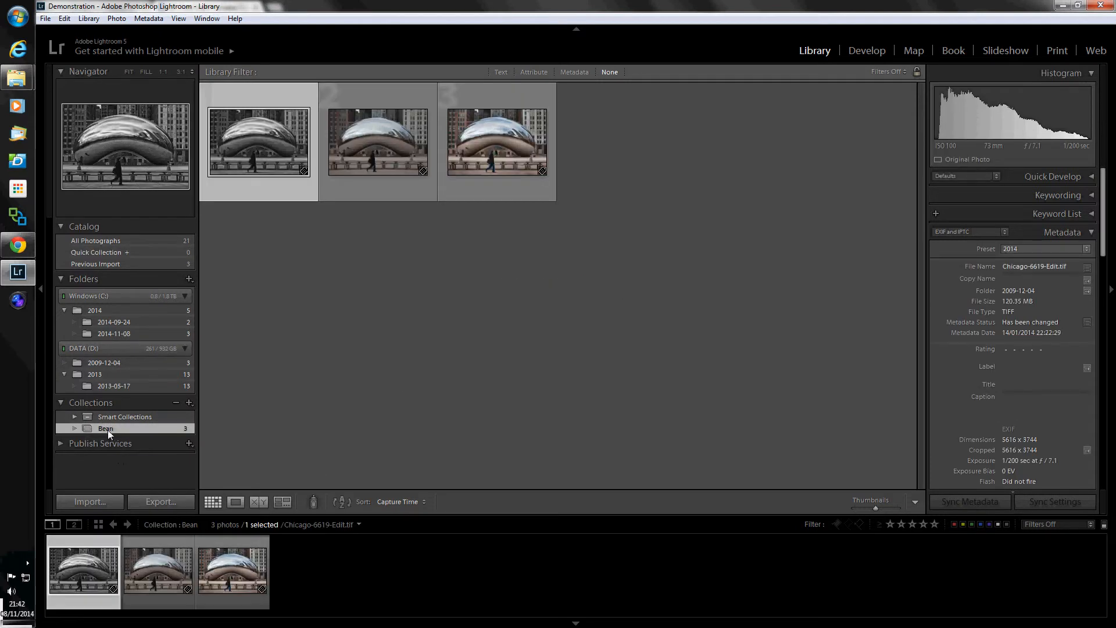
- Add the 13 London photos from all photographs to the Quick Collection and display the collection
click(106, 241)
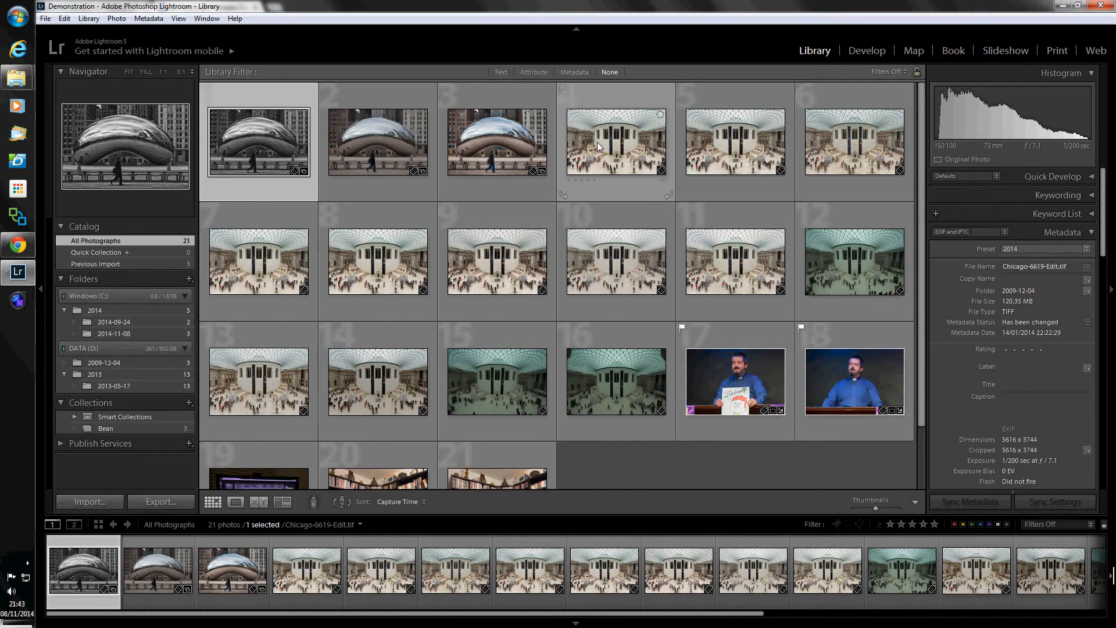
click(660, 115)
click(780, 115)
click(900, 116)
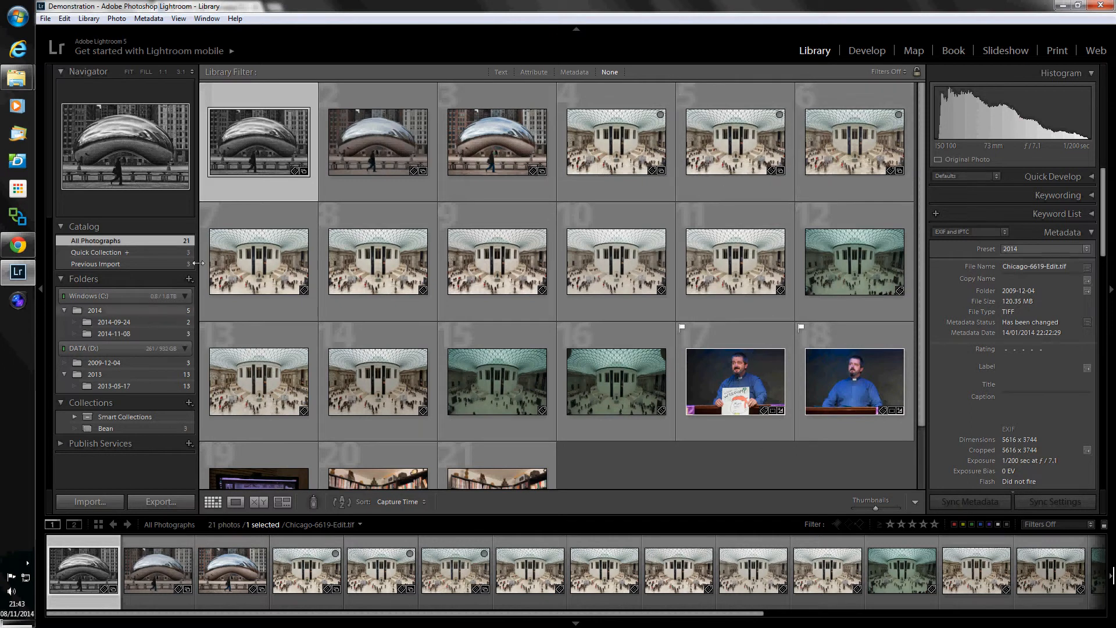
click(303, 234)
click(422, 234)
click(542, 234)
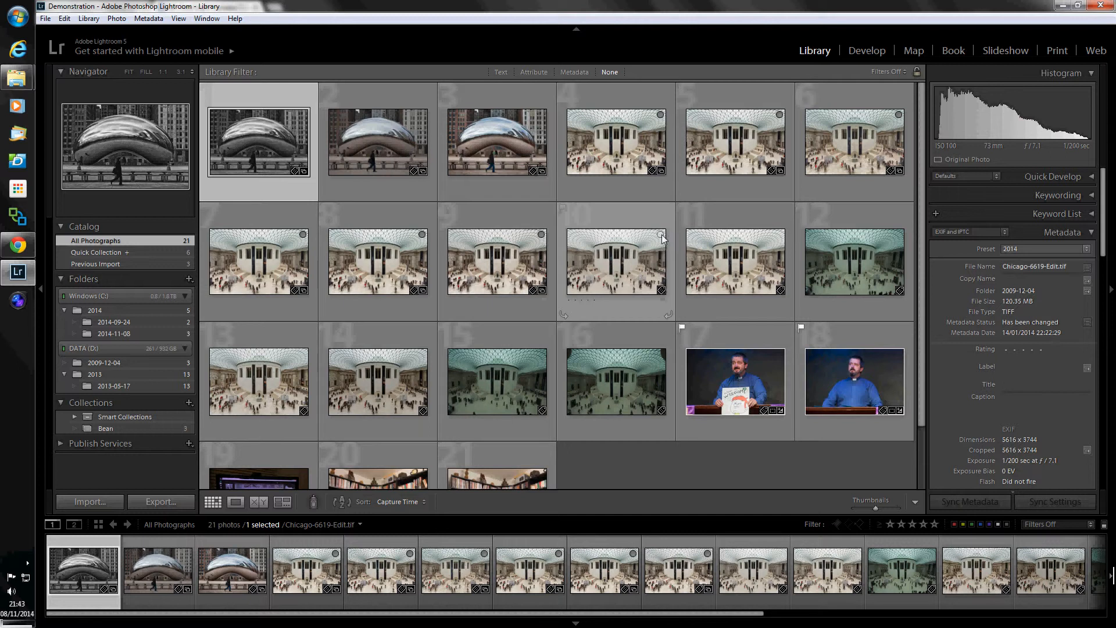
click(661, 234)
click(779, 234)
click(899, 234)
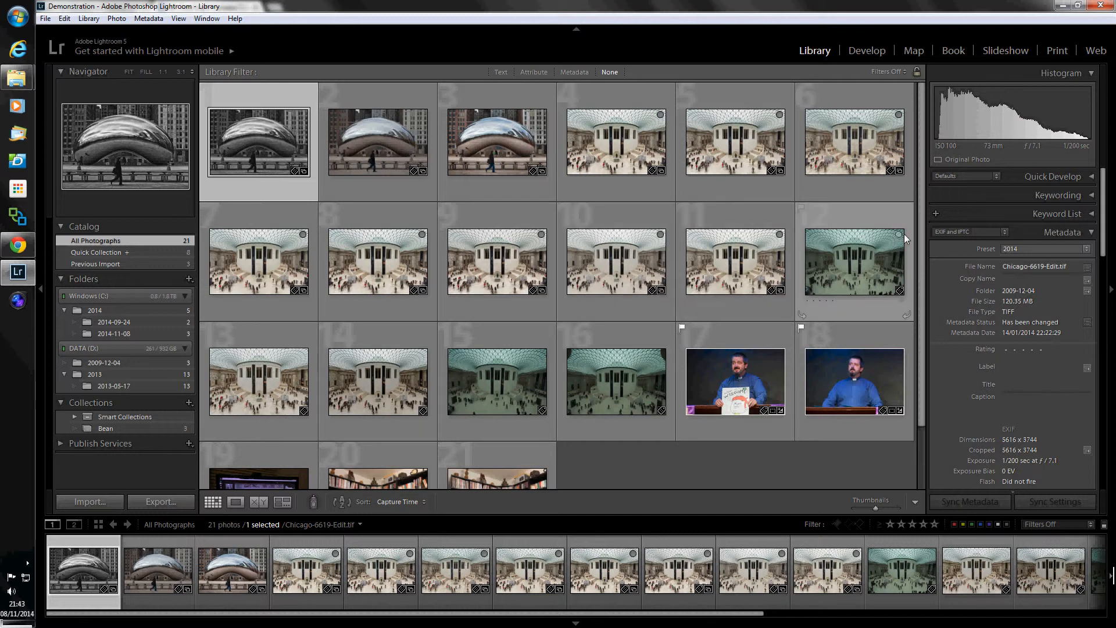
click(303, 353)
click(423, 353)
click(541, 353)
click(660, 353)
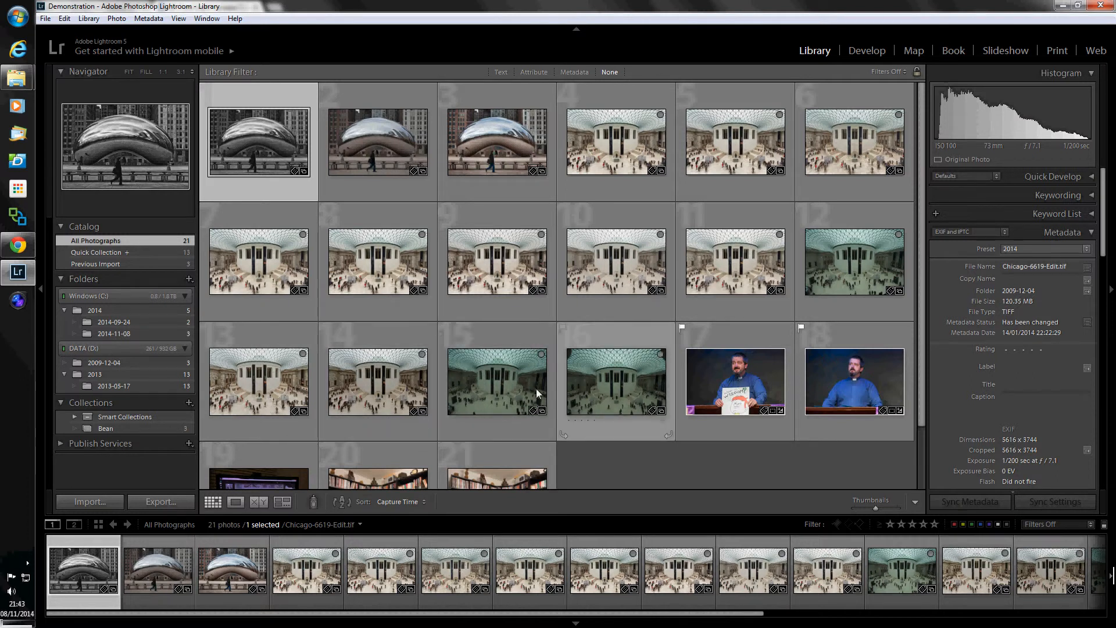
click(108, 253)
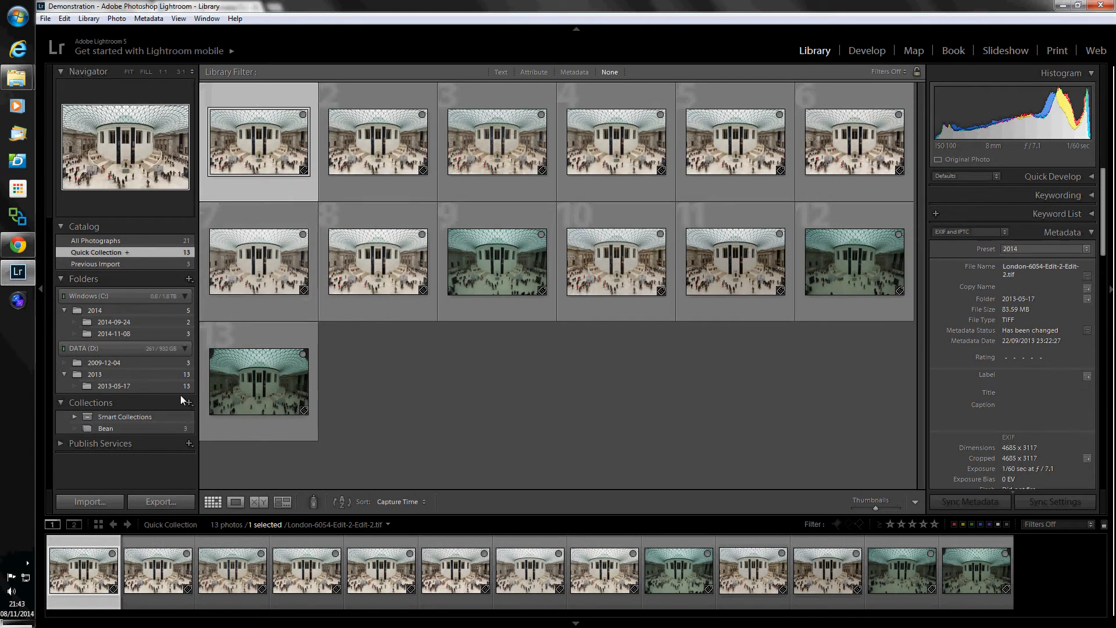
- Save the Quick Collection as a collection named "London", clearing it after saving, and open the new collection
right_click(128, 251)
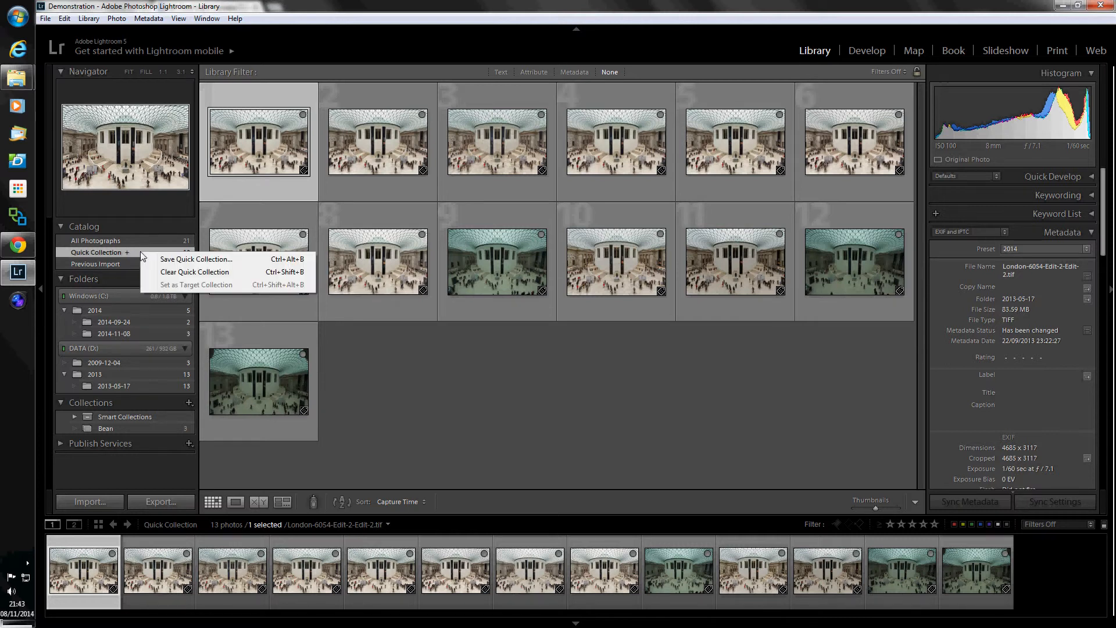
click(189, 260)
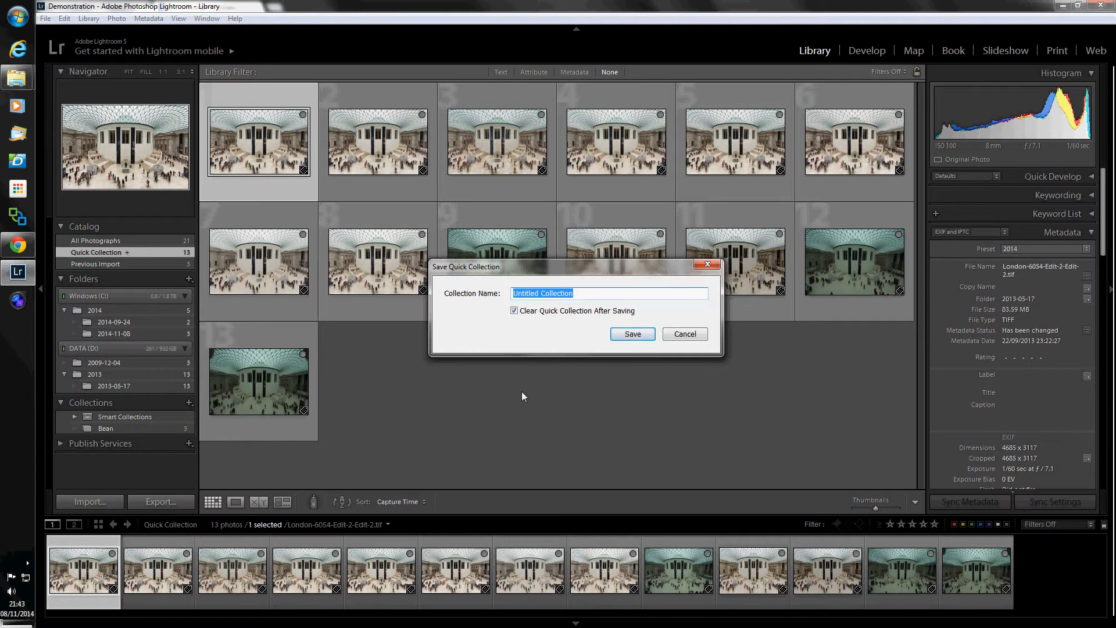
text(London)
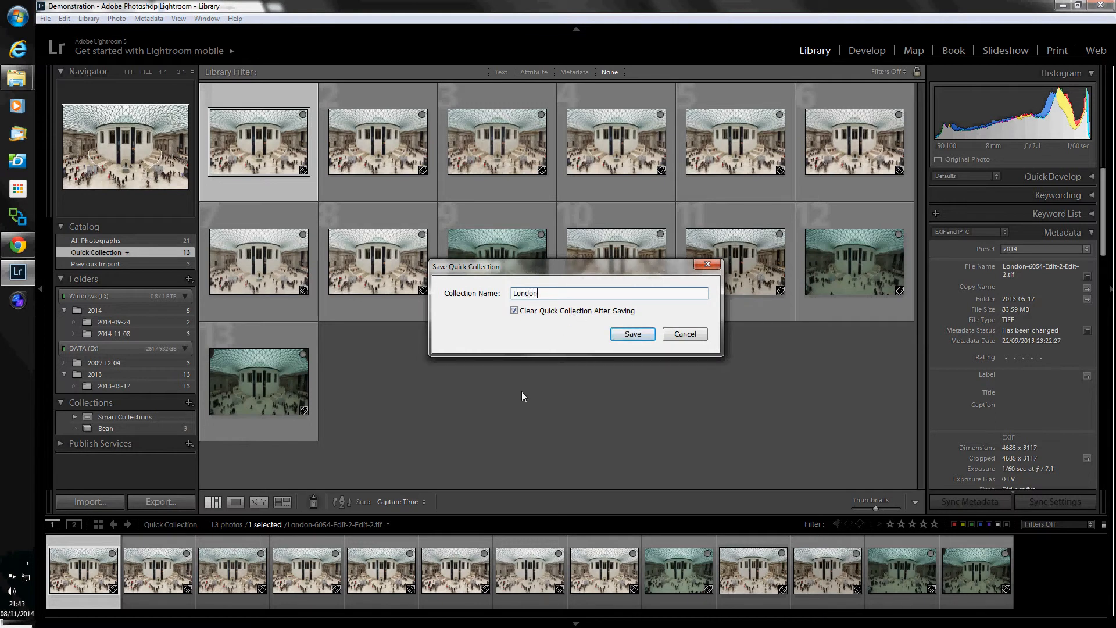
click(643, 335)
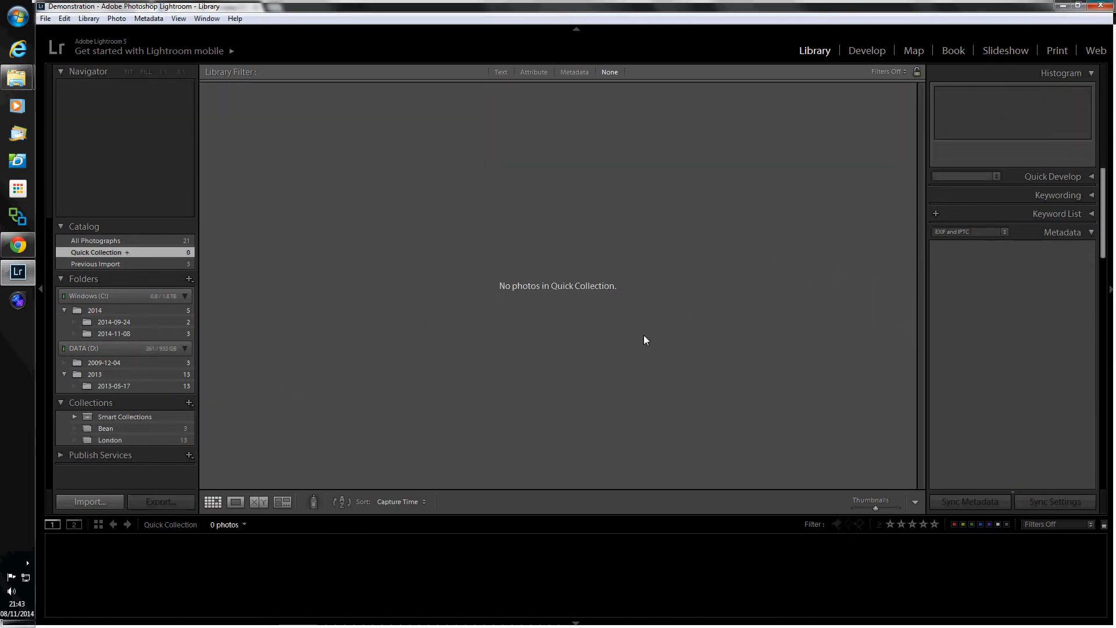
click(113, 440)
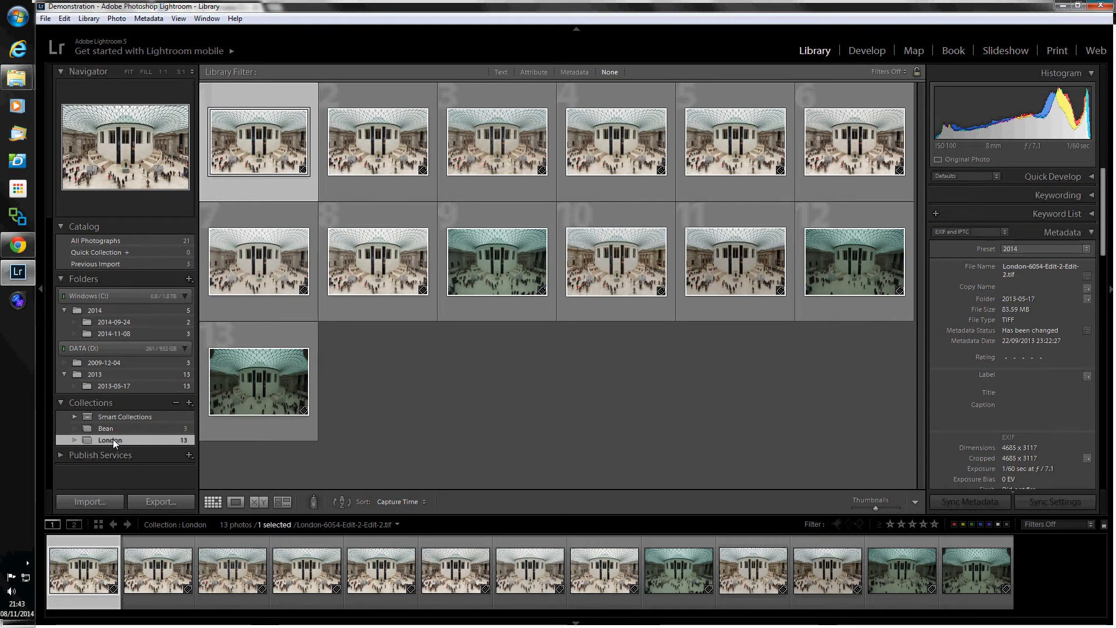
- Export all photographs as a catalog named "Demo2" in the Architecture folder, excluding negative files and including available previews
click(93, 241)
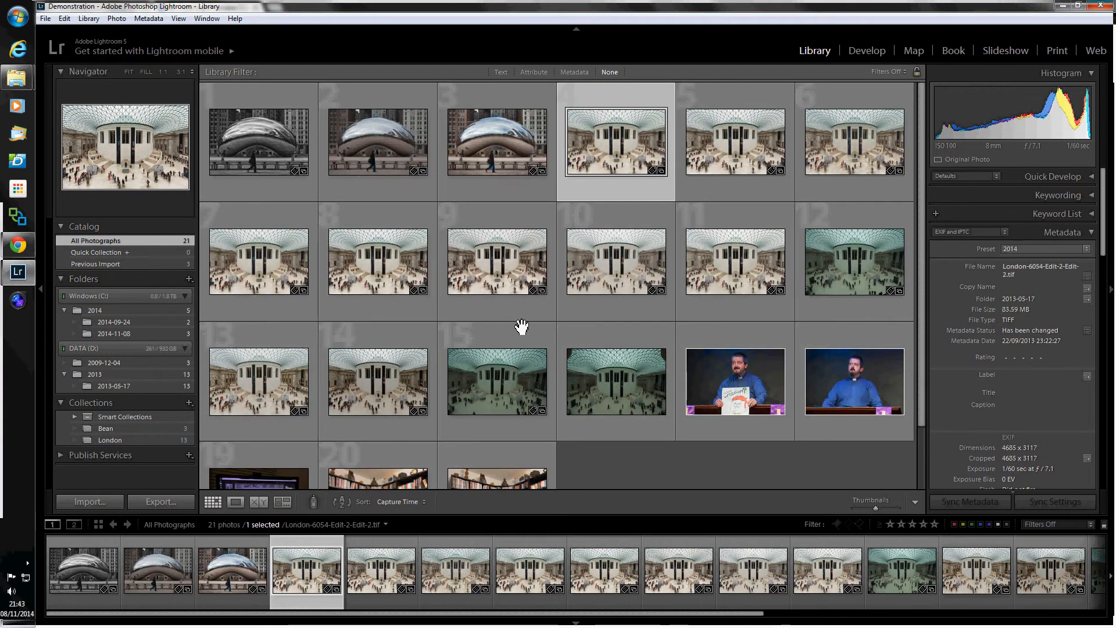
click(45, 19)
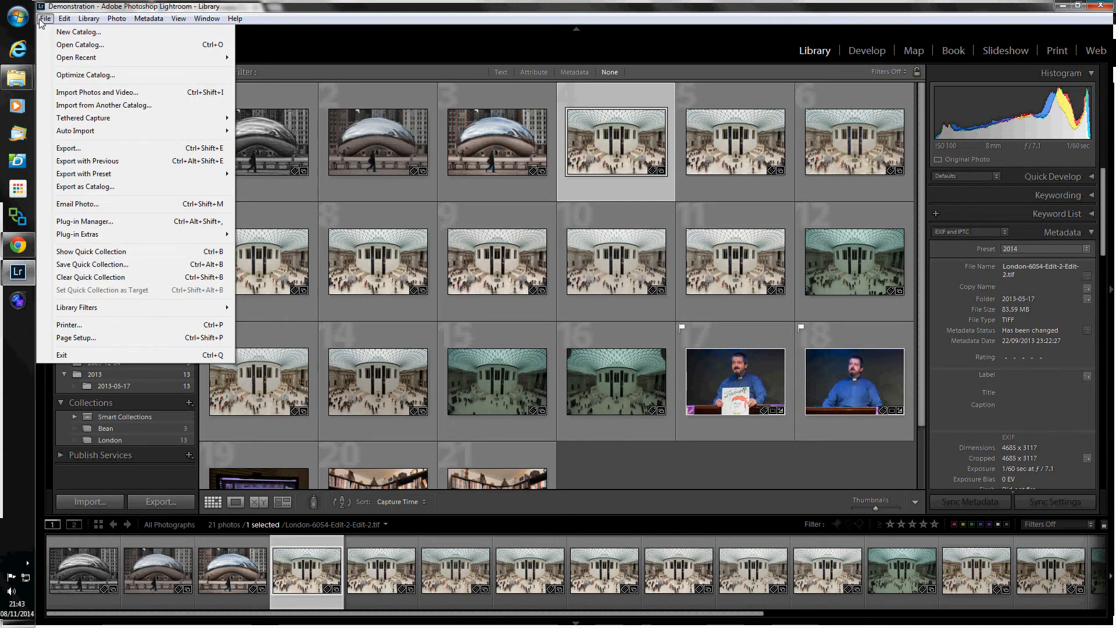
click(93, 187)
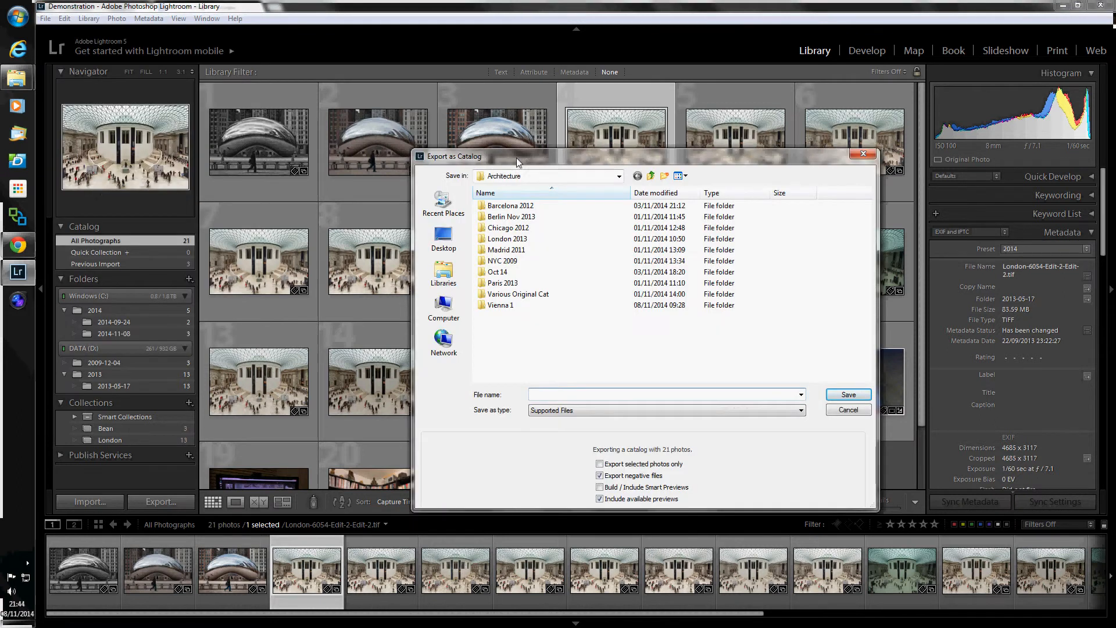
drag(537, 155, 331, 96)
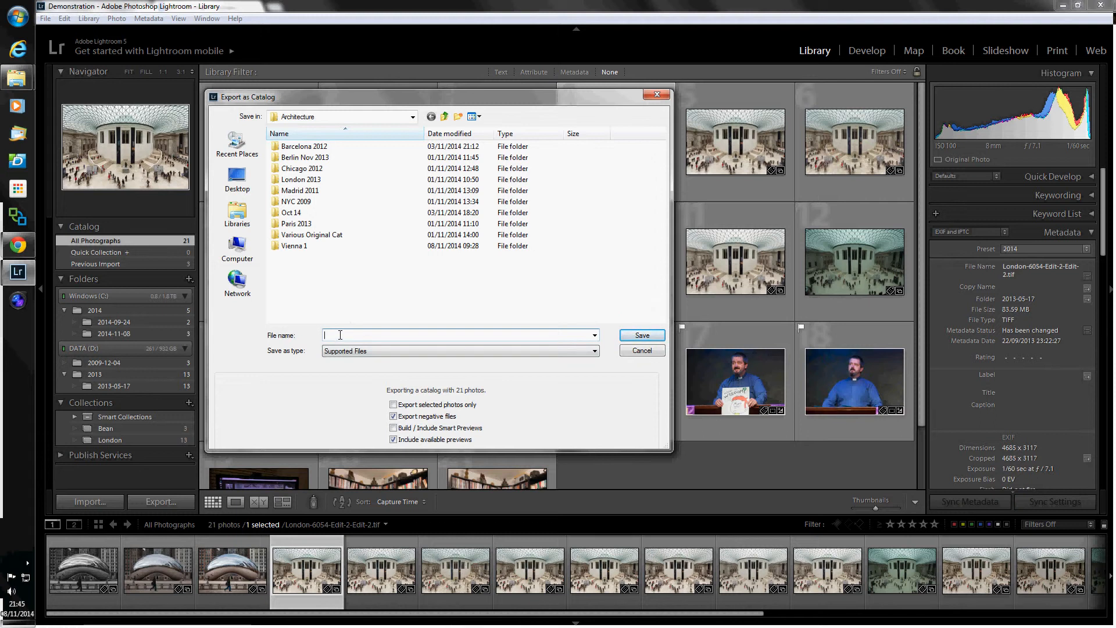
text(Demo2)
click(394, 416)
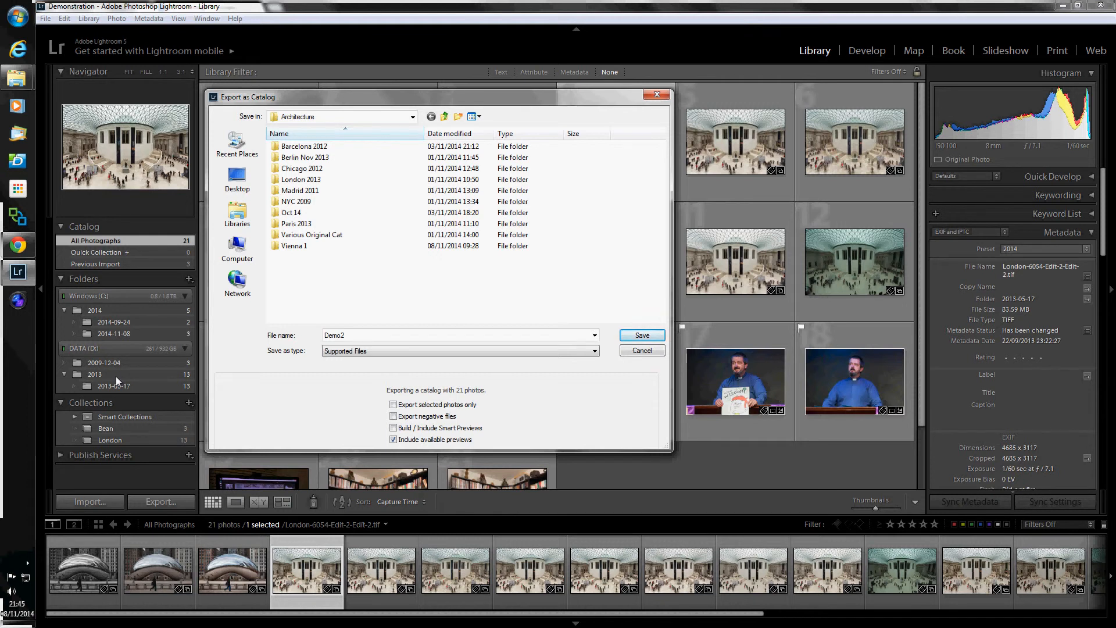
click(344, 352)
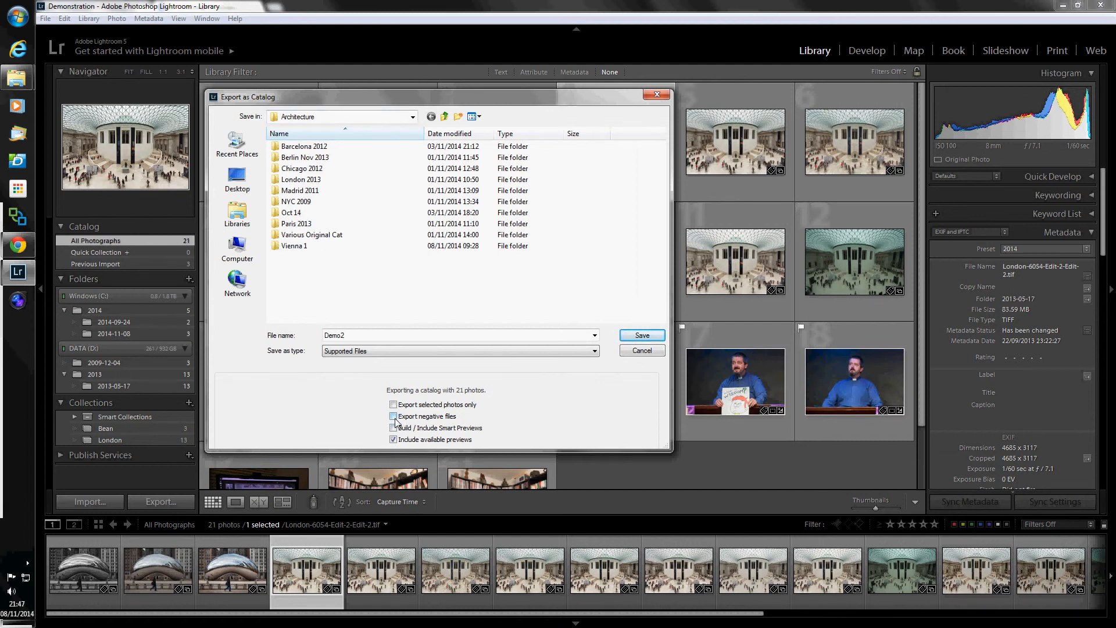
click(643, 337)
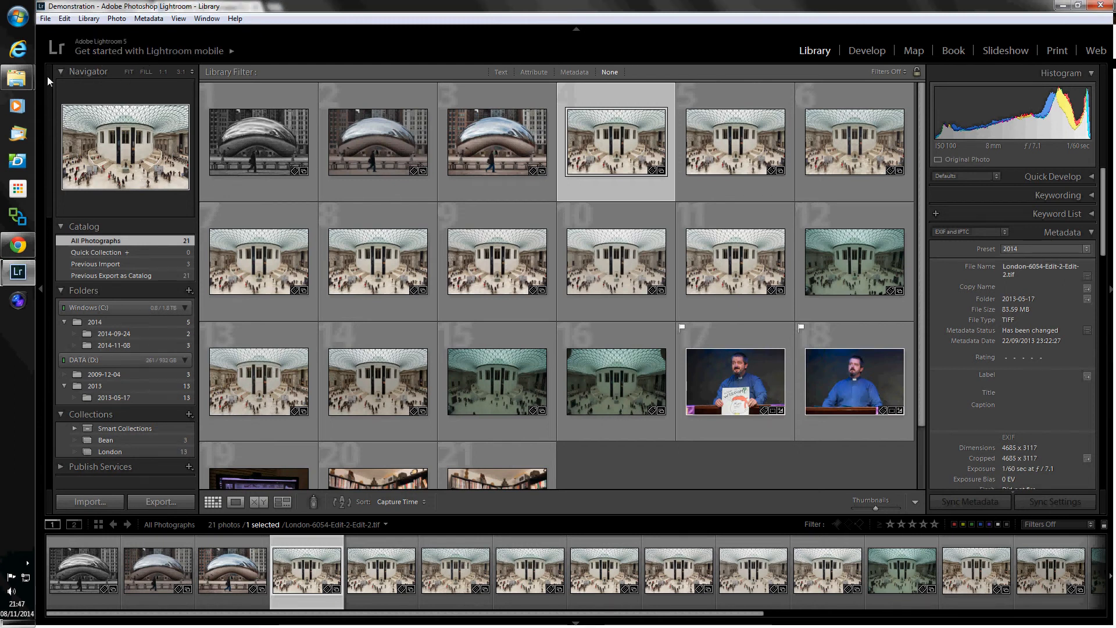
- Switch to Windows Explorer, look through the folders on the DATA (D:) drive for the exported catalog, and close the window
mouse_move(17, 82)
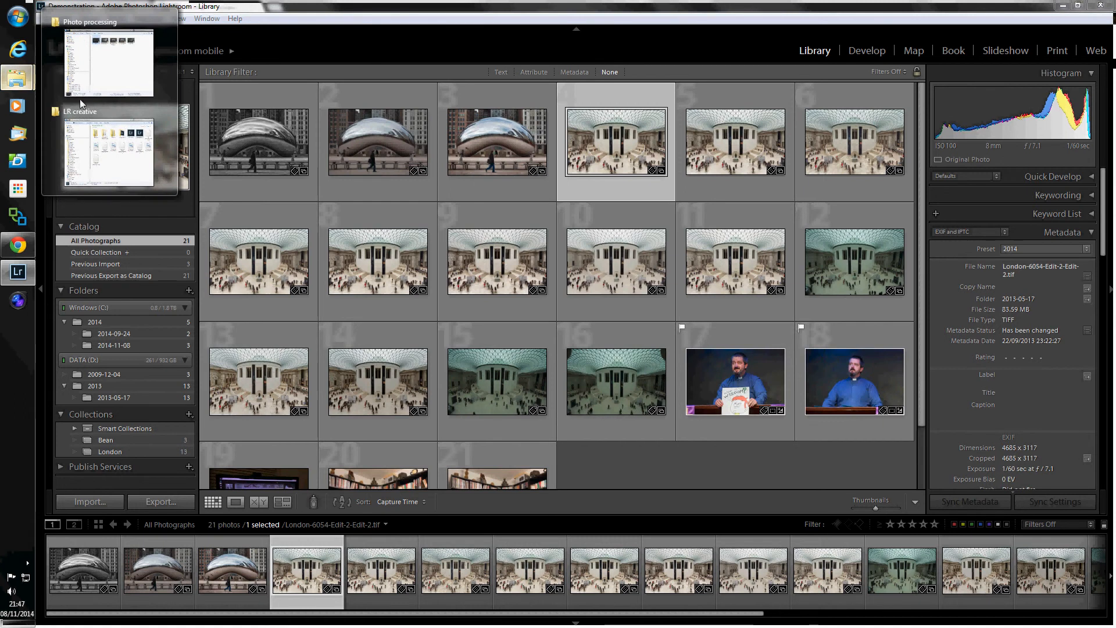
mouse_move(123, 72)
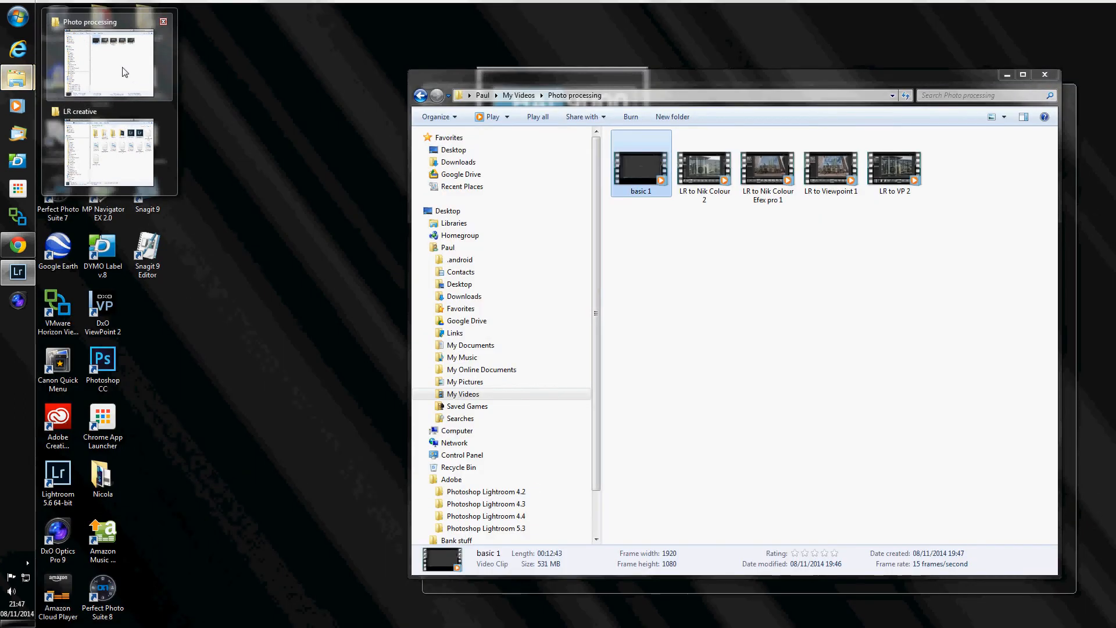
click(121, 149)
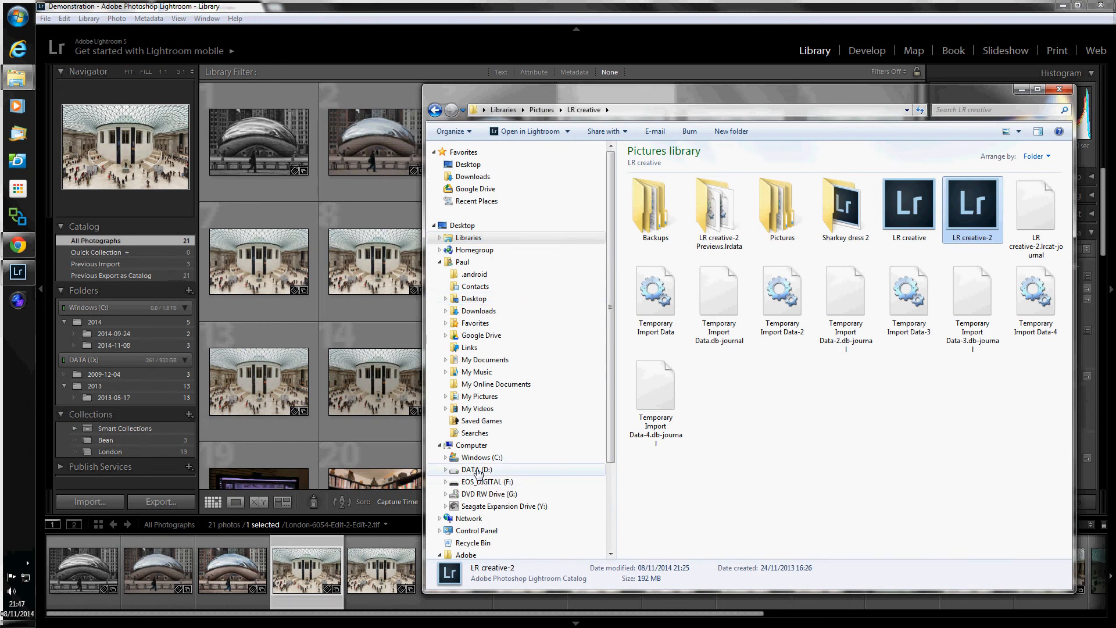
click(512, 469)
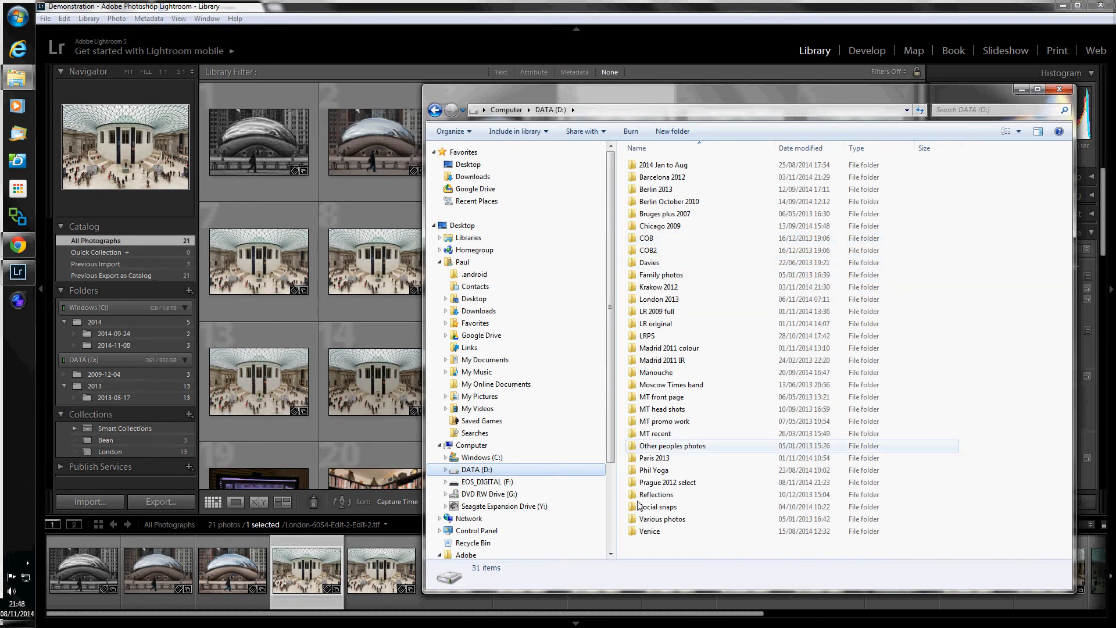
click(443, 472)
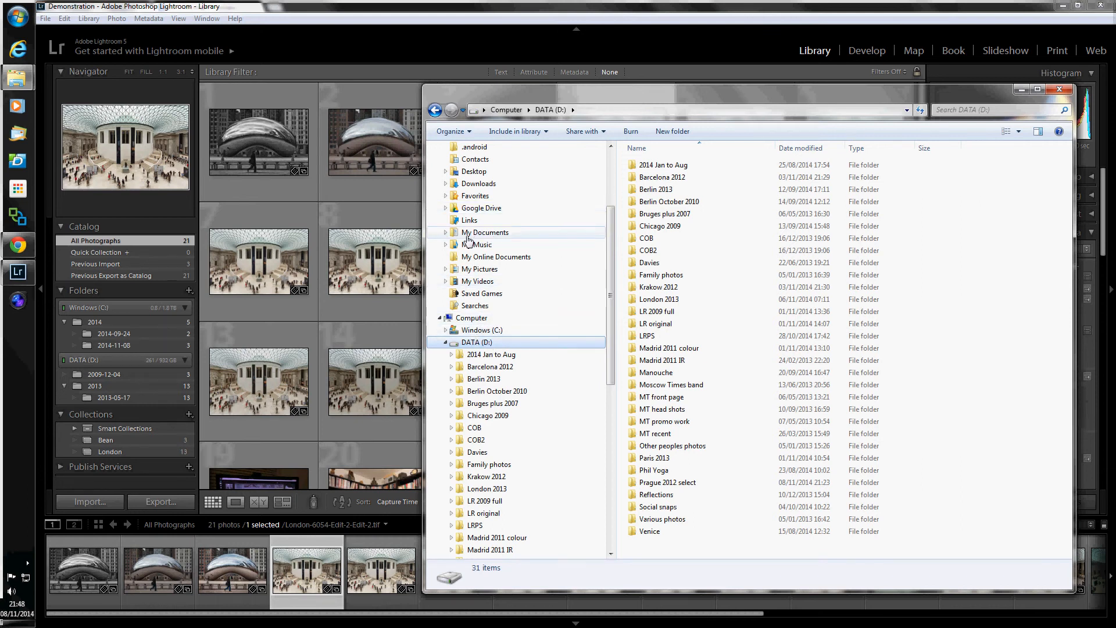
click(1059, 89)
- Check the destination folder offered for exporting a catalog, and cancel without exporting
click(46, 18)
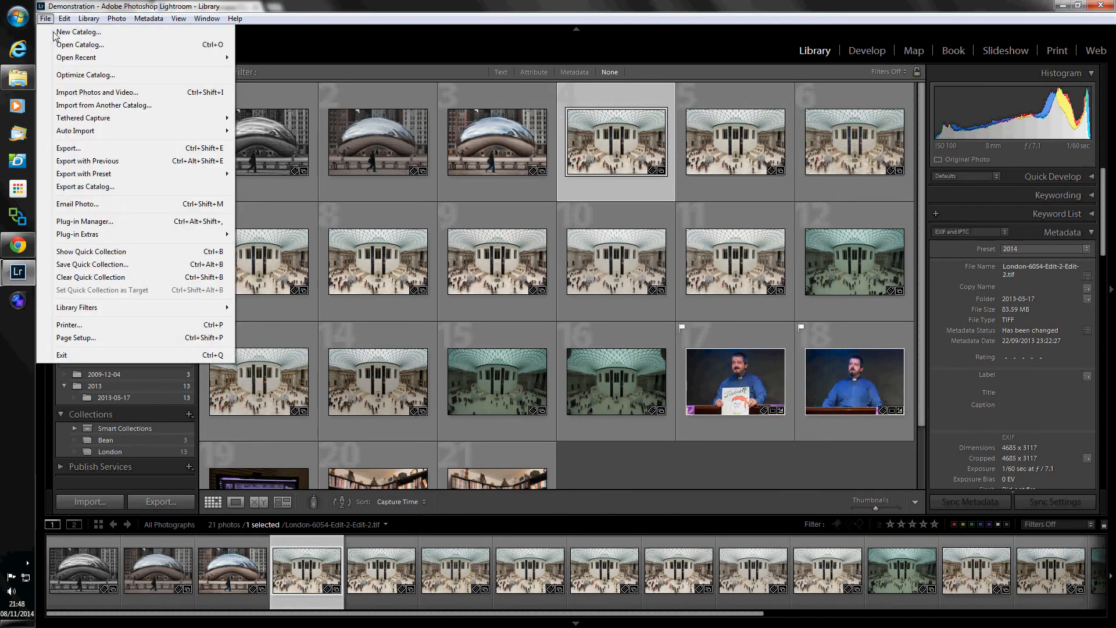
click(91, 187)
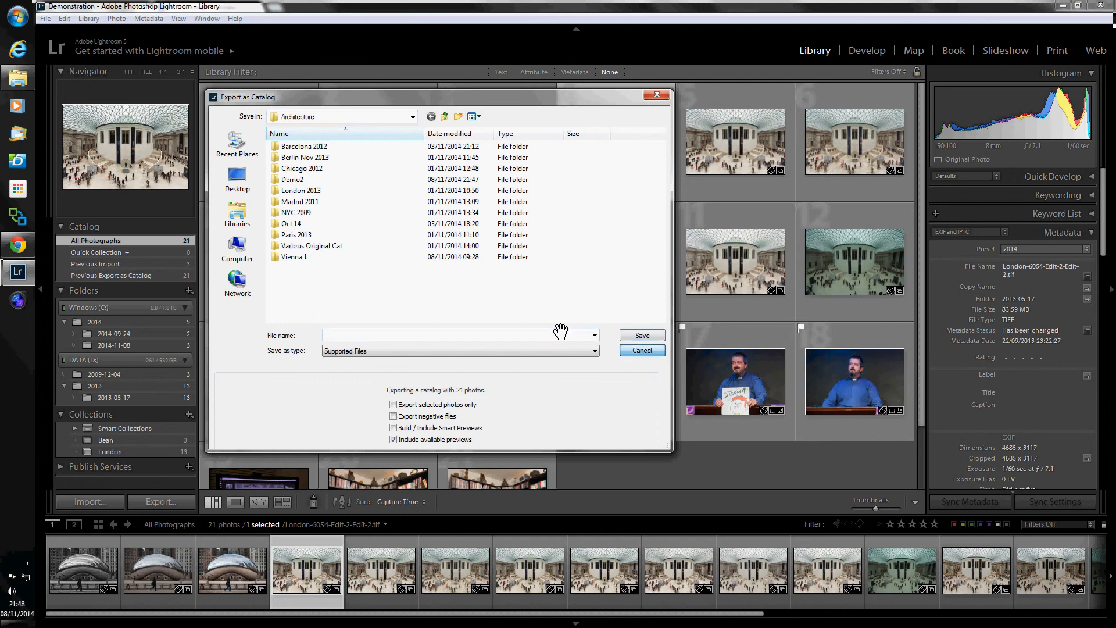
click(642, 352)
- In Windows Explorer, examine the exported catalog in Architecture\Demo2 on the Seagate Expansion Drive (Y:), and close the window
click(17, 78)
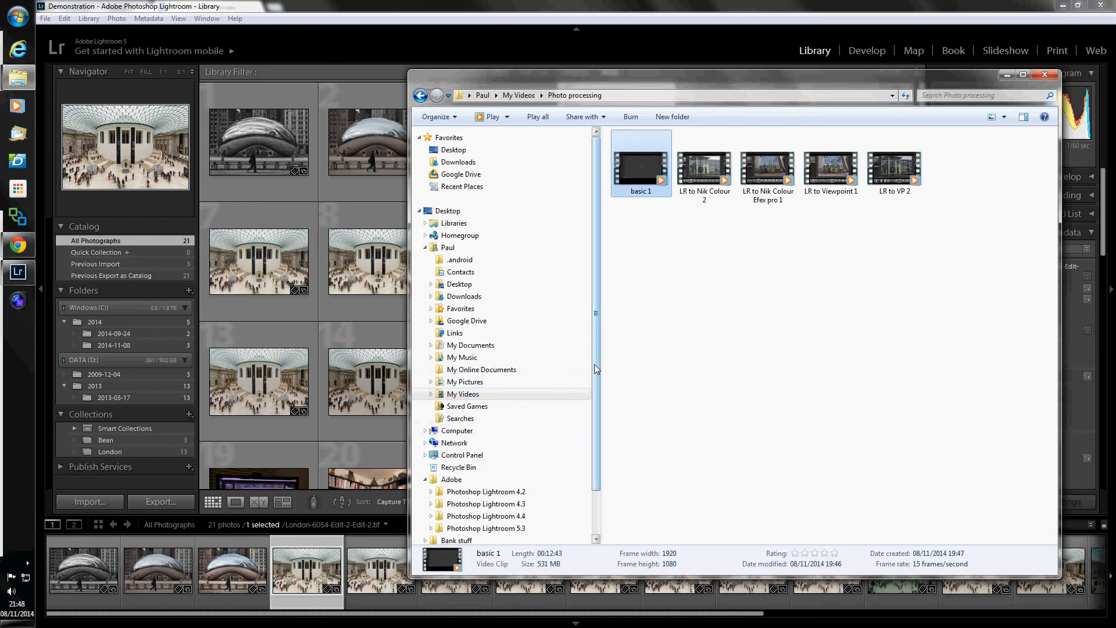
drag(595, 364, 592, 416)
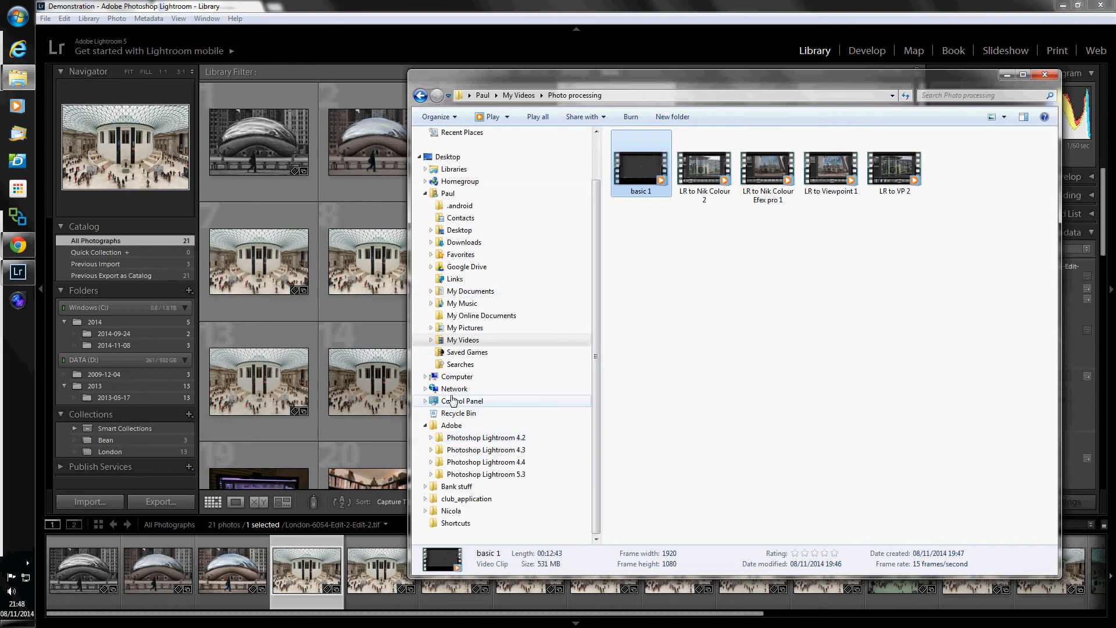
click(456, 376)
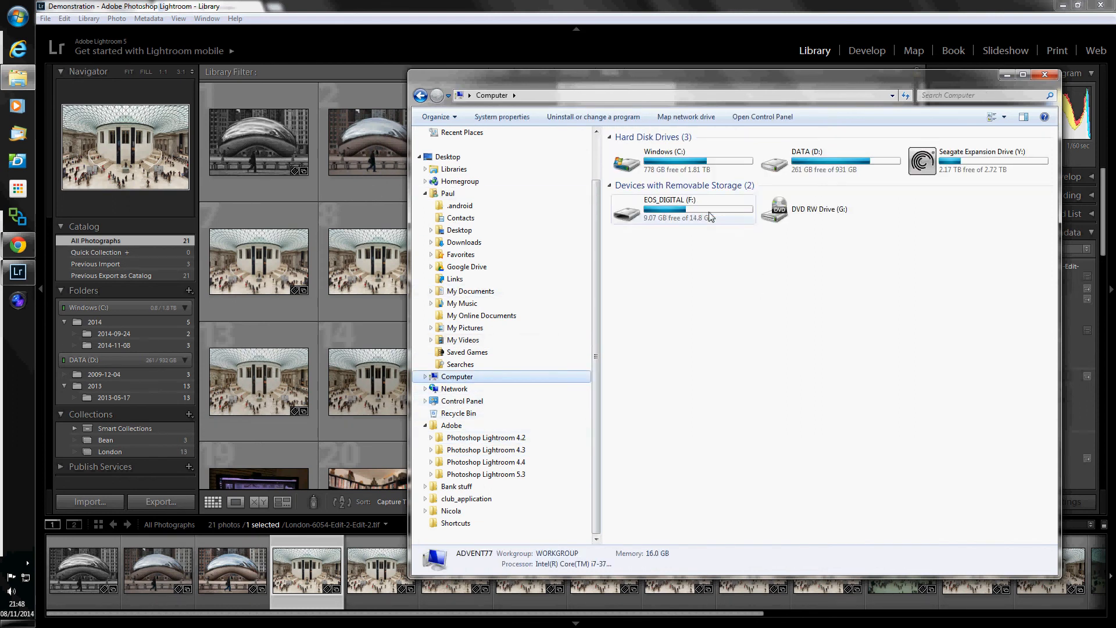
double_click(930, 158)
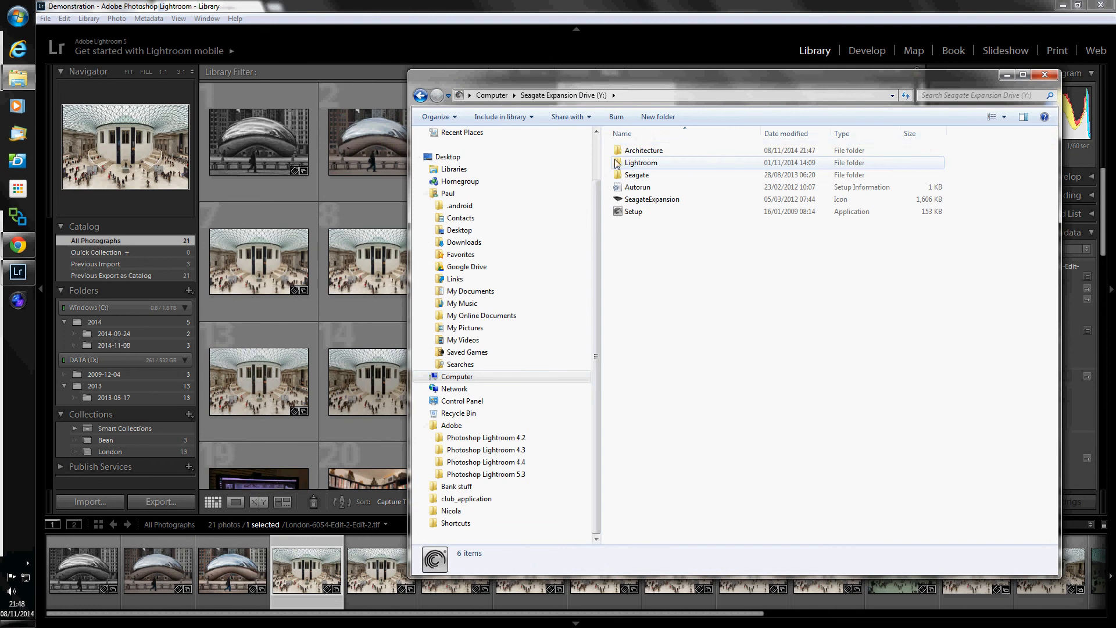
double_click(644, 150)
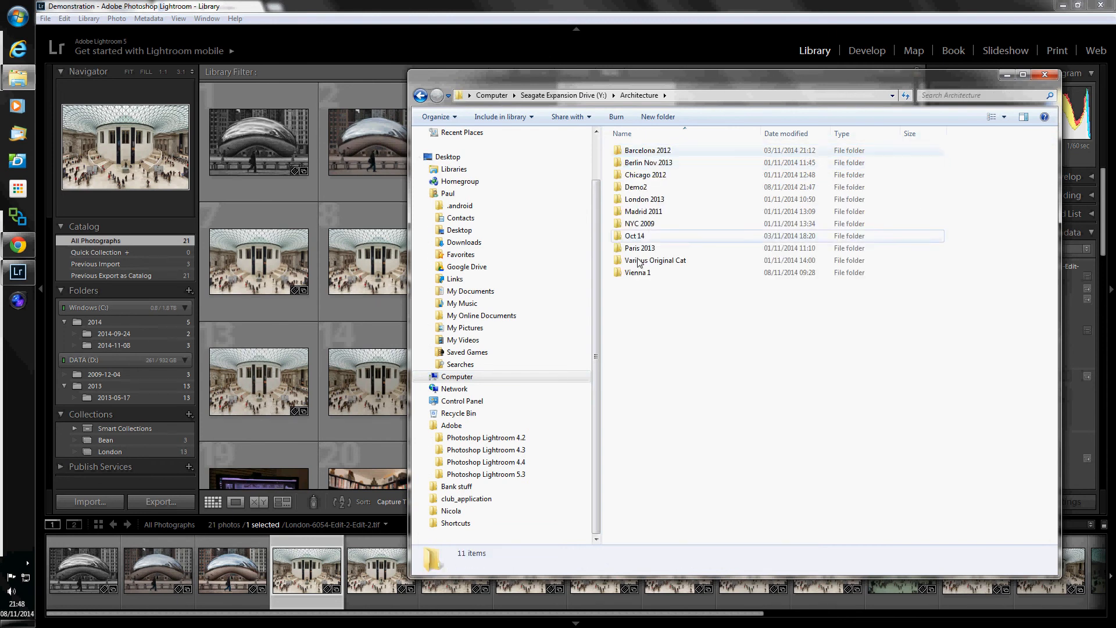
double_click(635, 186)
click(637, 164)
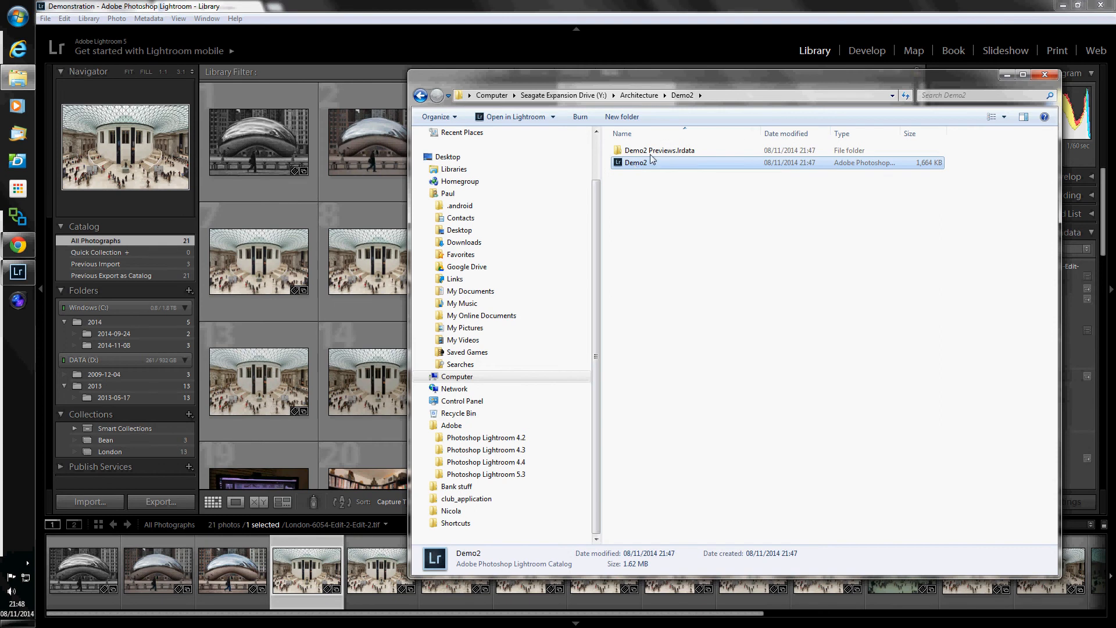
click(421, 97)
click(421, 97)
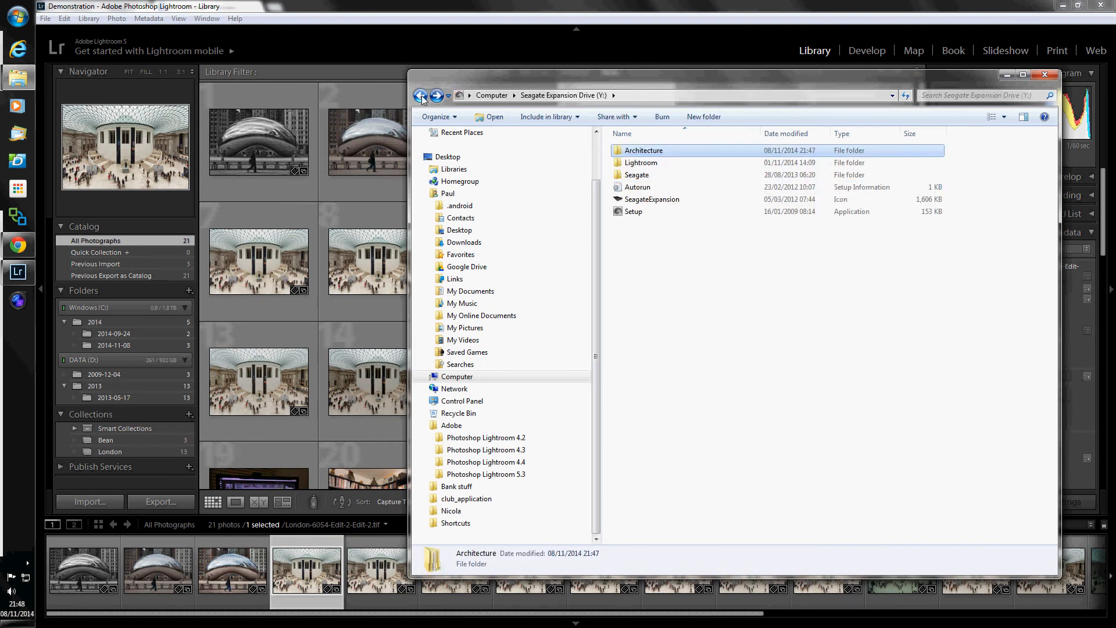
click(1046, 76)
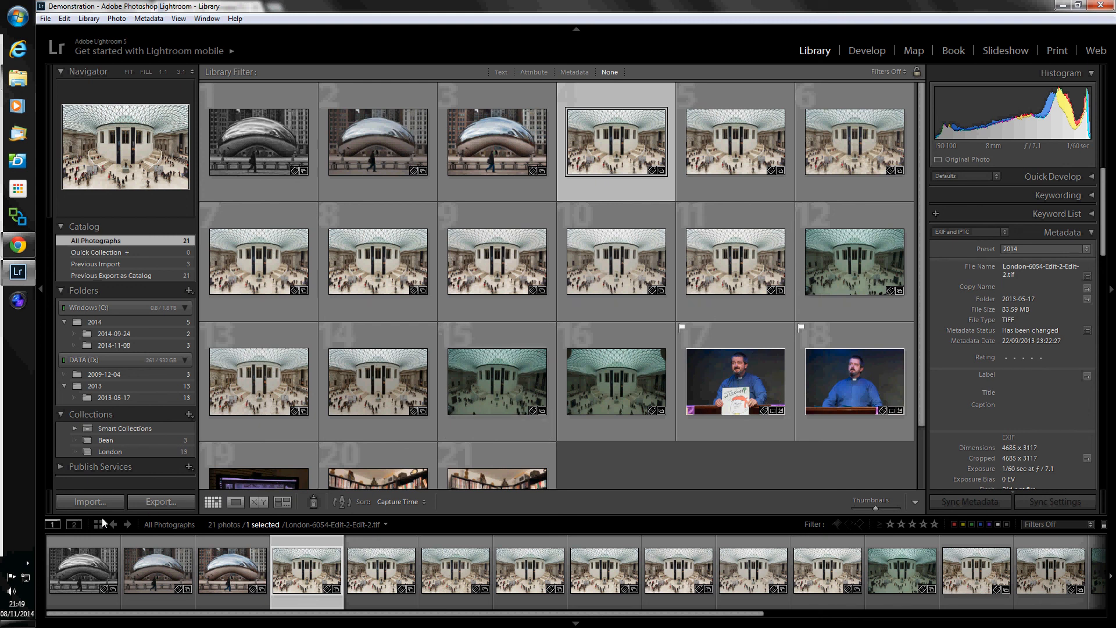
click(28, 564)
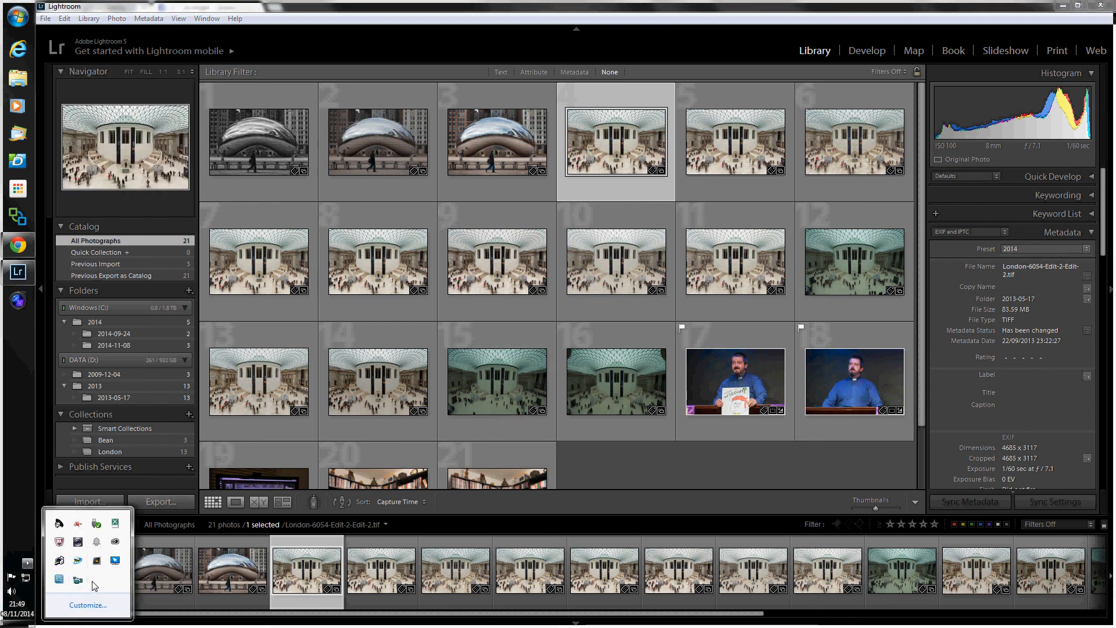